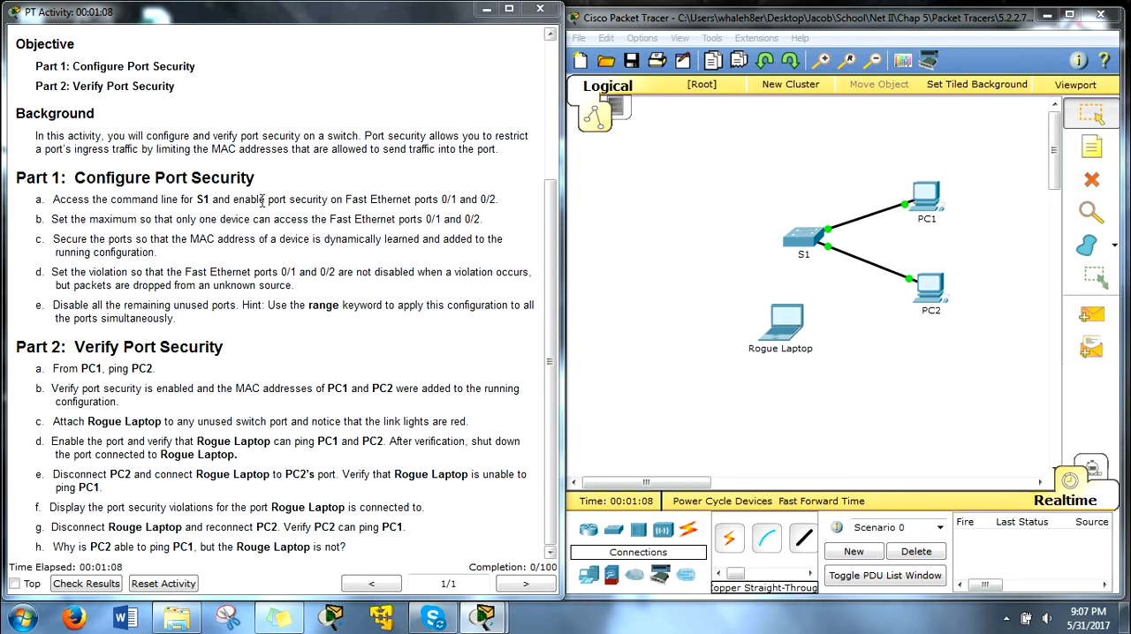
# Step: Open the command line of switch S1 and enter global configuration mode with en and conf t
pyautogui.moveTo(268, 199); pyautogui.dragTo(329, 200)
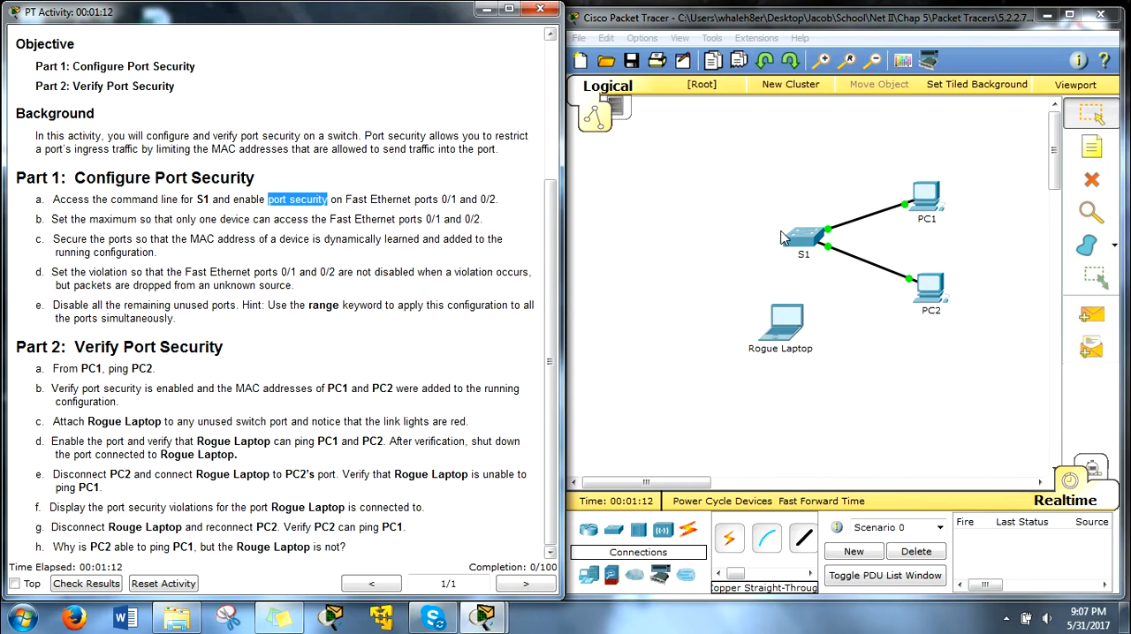
pyautogui.click(781, 239)
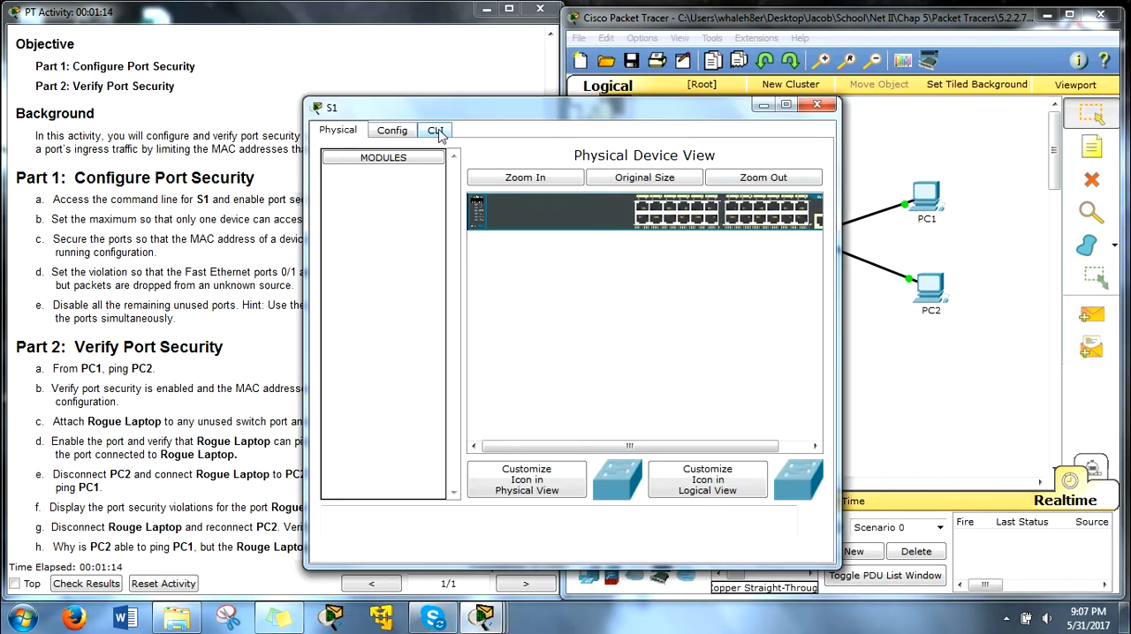
pyautogui.click(436, 131)
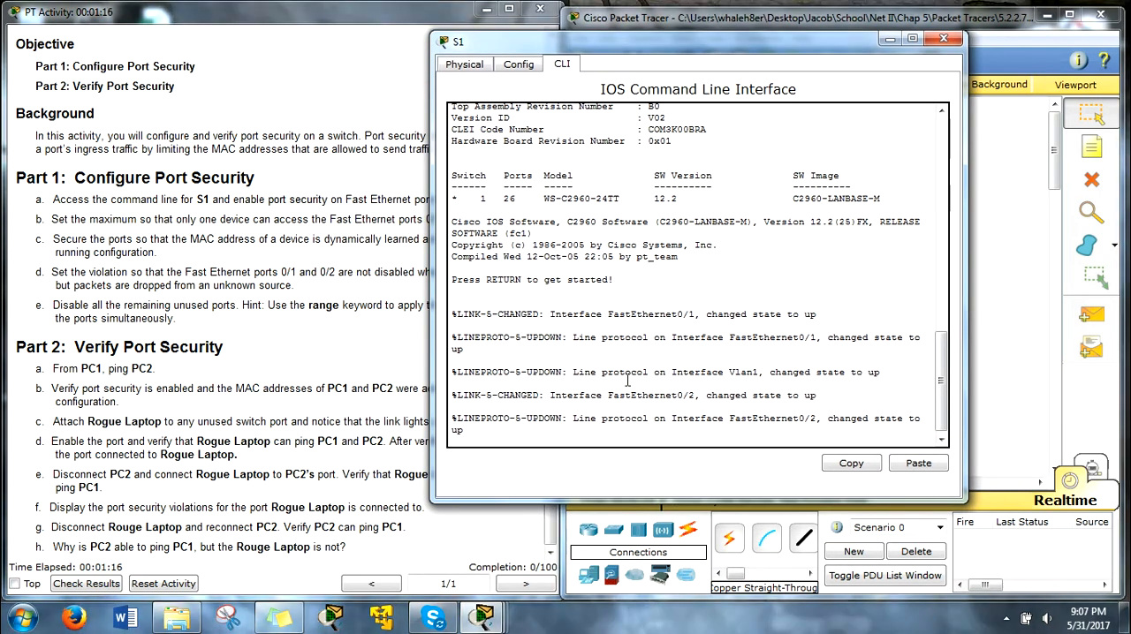
pyautogui.press('Return')
pyautogui.press('Return')
pyautogui.press('Return')
pyautogui.write('en')
pyautogui.press('Return')
pyautogui.write('conf t')
pyautogui.press('Return')
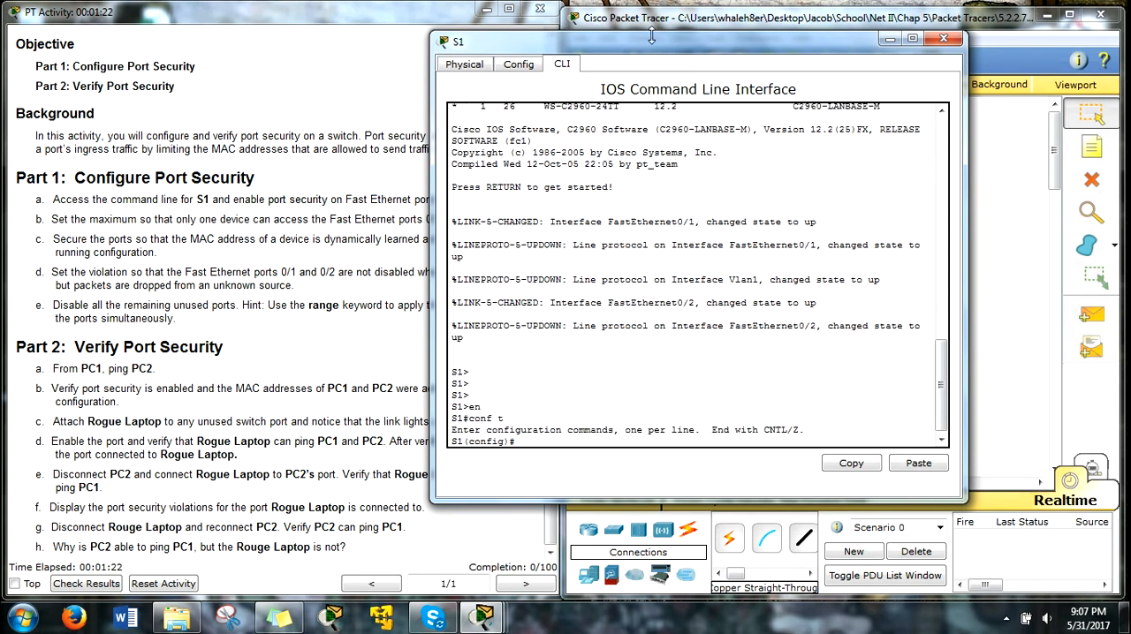
# Step: Enter interface range configuration for fastEthernet 0/1-2 on S1
pyautogui.moveTo(655, 41); pyautogui.dragTo(770, 34)
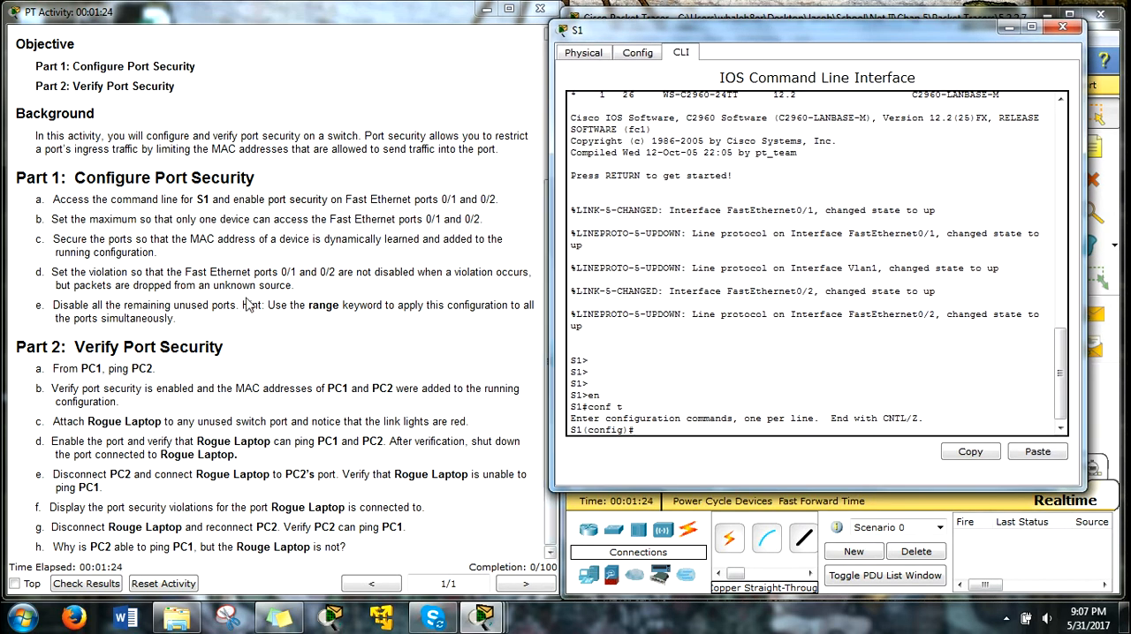
pyautogui.moveTo(50, 305); pyautogui.dragTo(177, 315)
pyautogui.click(264, 320)
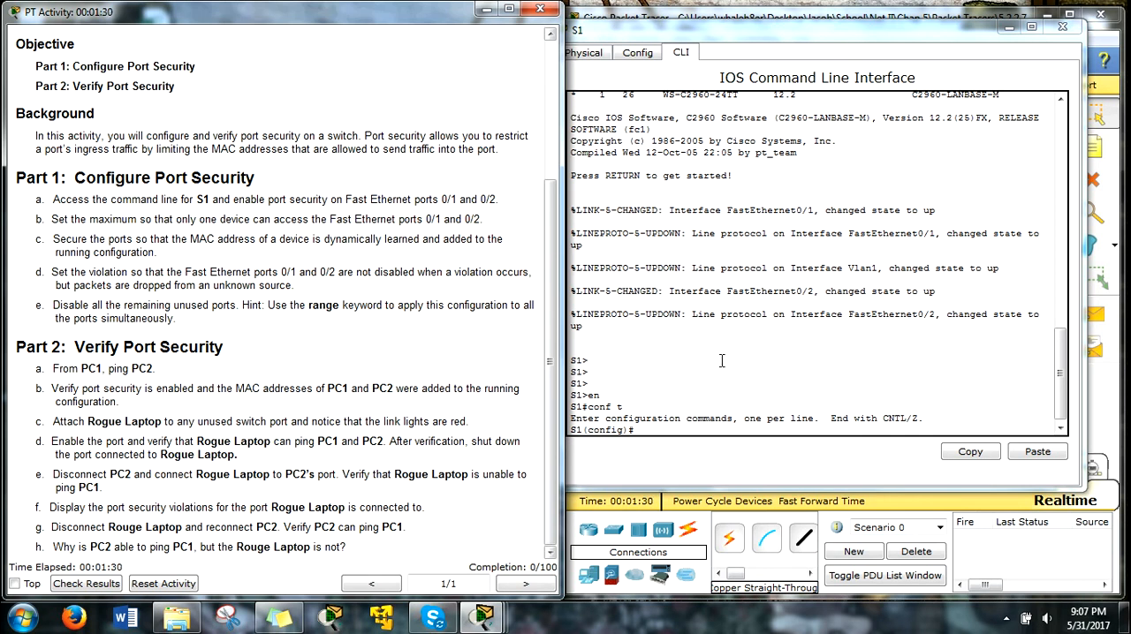
pyautogui.click(772, 41)
pyautogui.moveTo(754, 32); pyautogui.dragTo(770, 14)
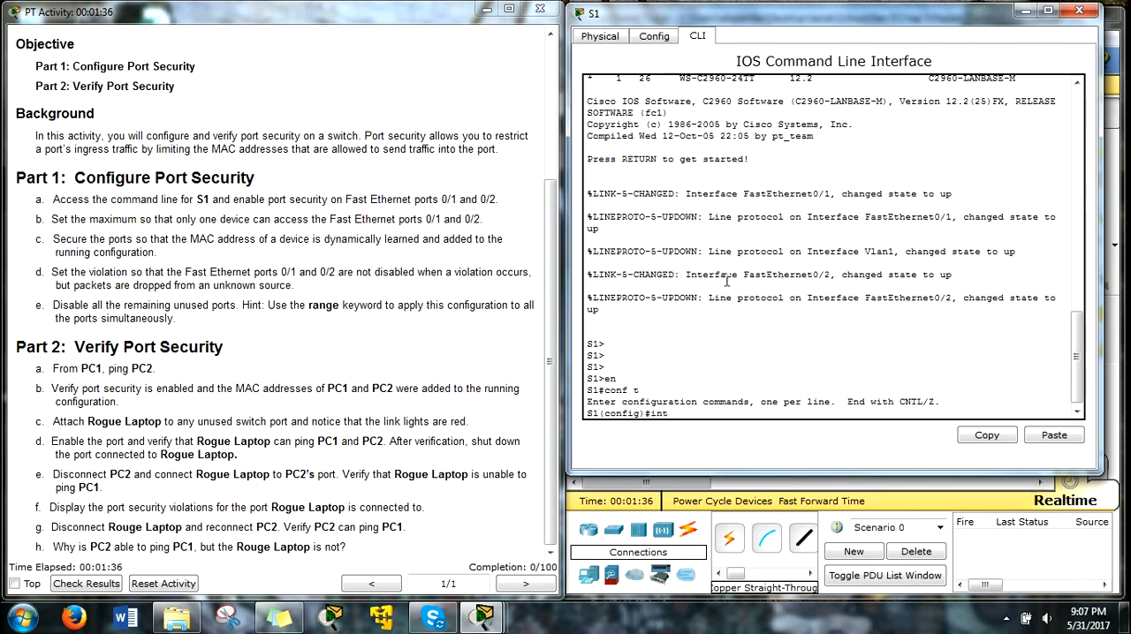
pyautogui.press('Tab')
pyautogui.write('ran')
pyautogui.press('Tab')
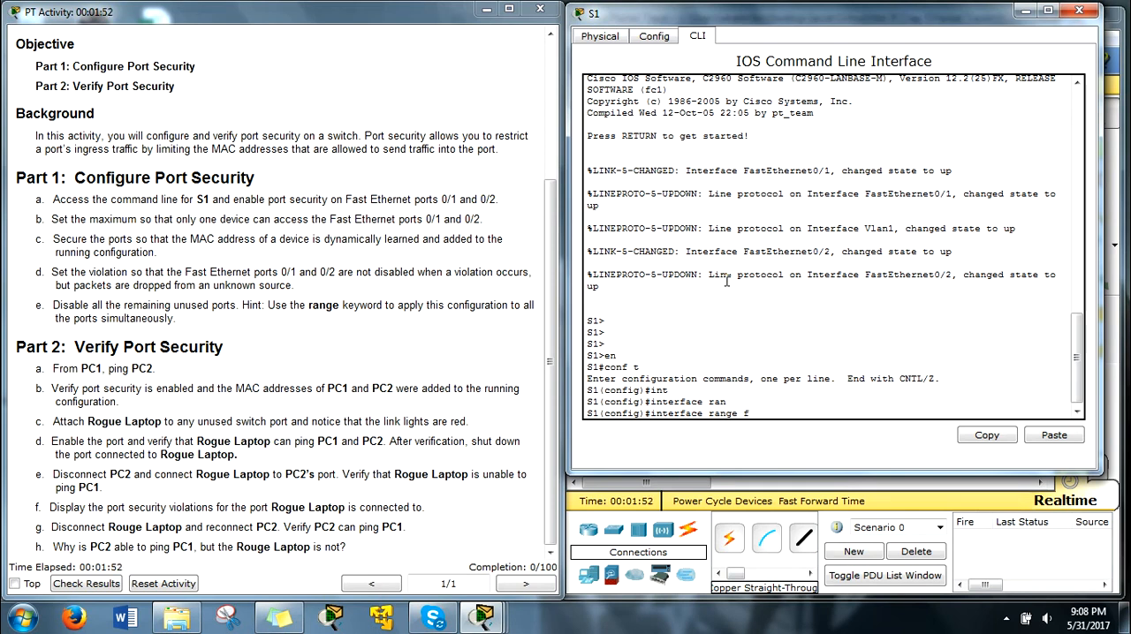
pyautogui.press('Tab')
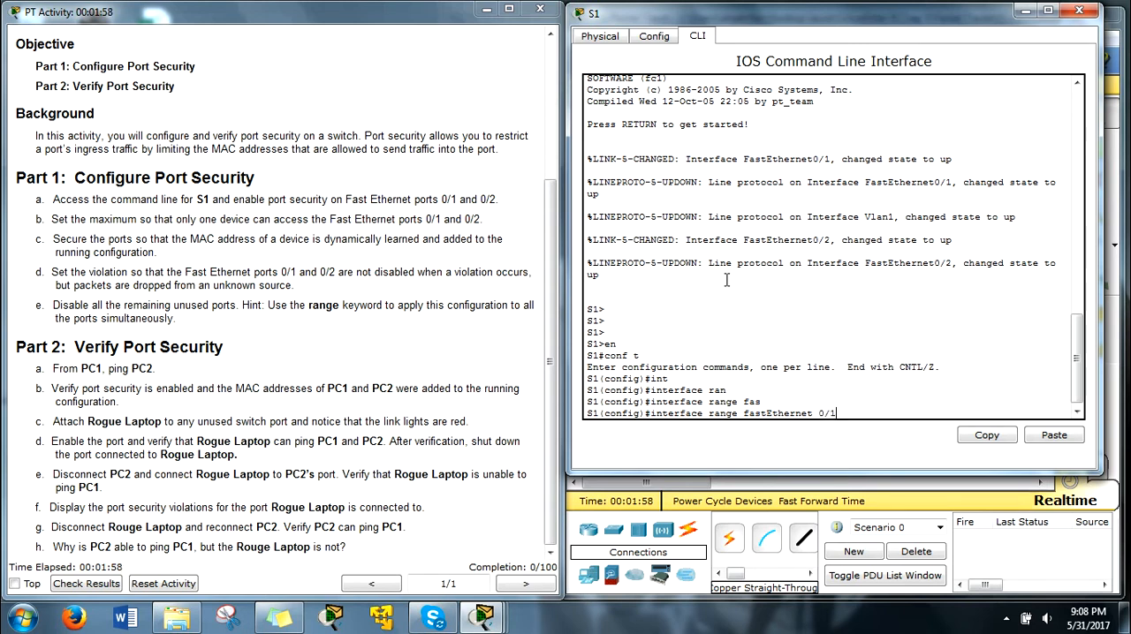
pyautogui.write('0/1-2')
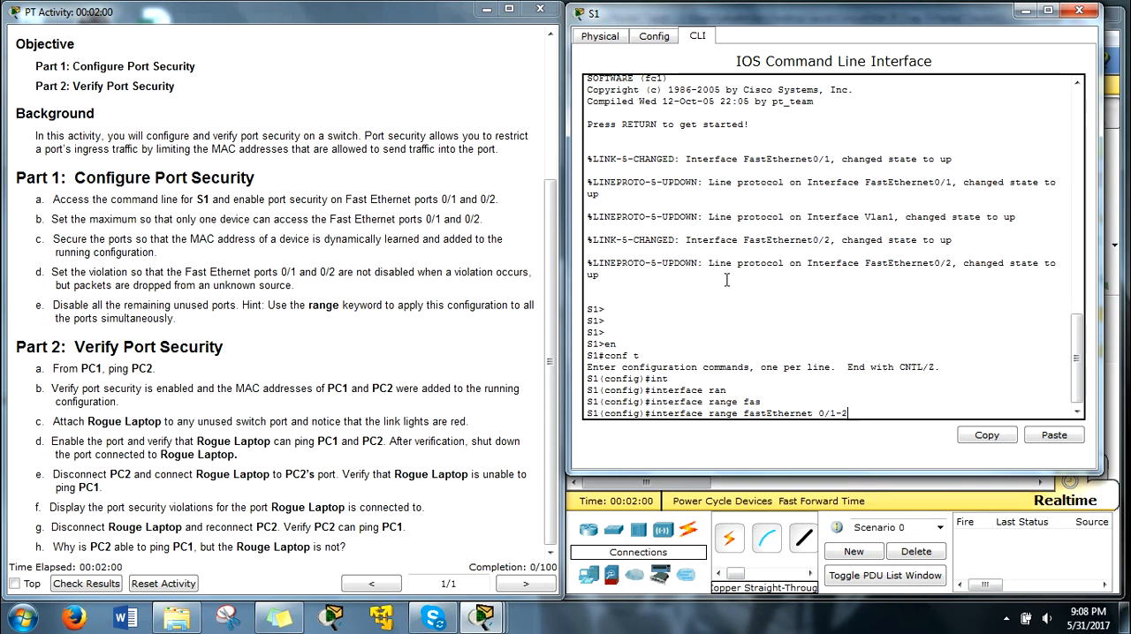
pyautogui.press('Return')
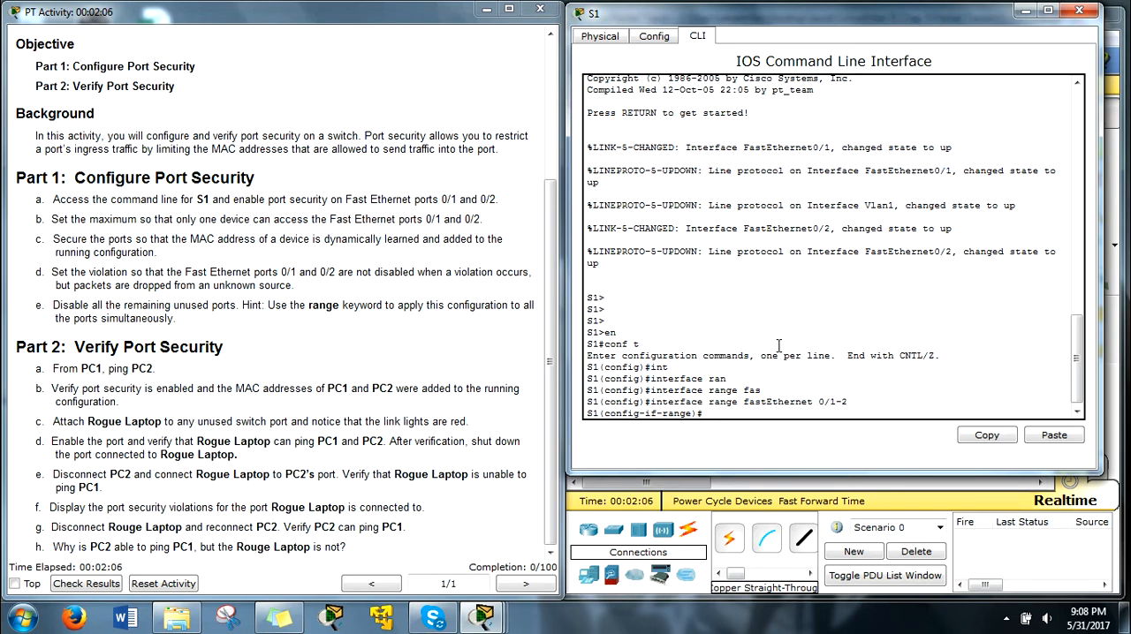
# Step: Enable switchport port-security on the Fast Ethernet 0/1-2 range
pyautogui.write('sw')
pyautogui.press('Tab')
pyautogui.write('po')
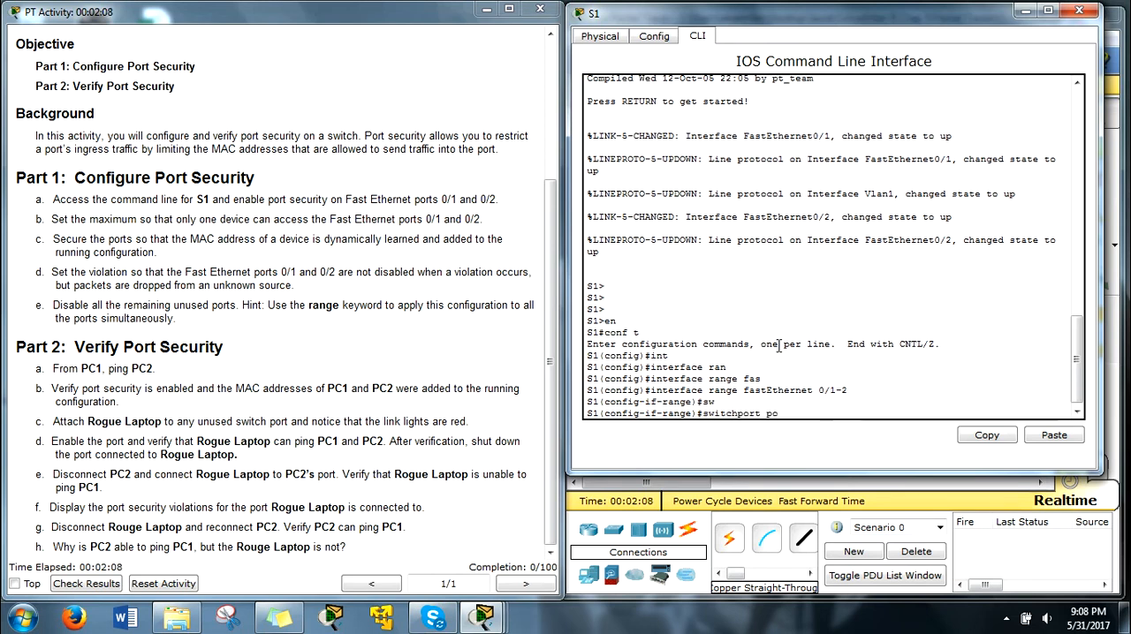
pyautogui.press('Tab')
pyautogui.press('Return')
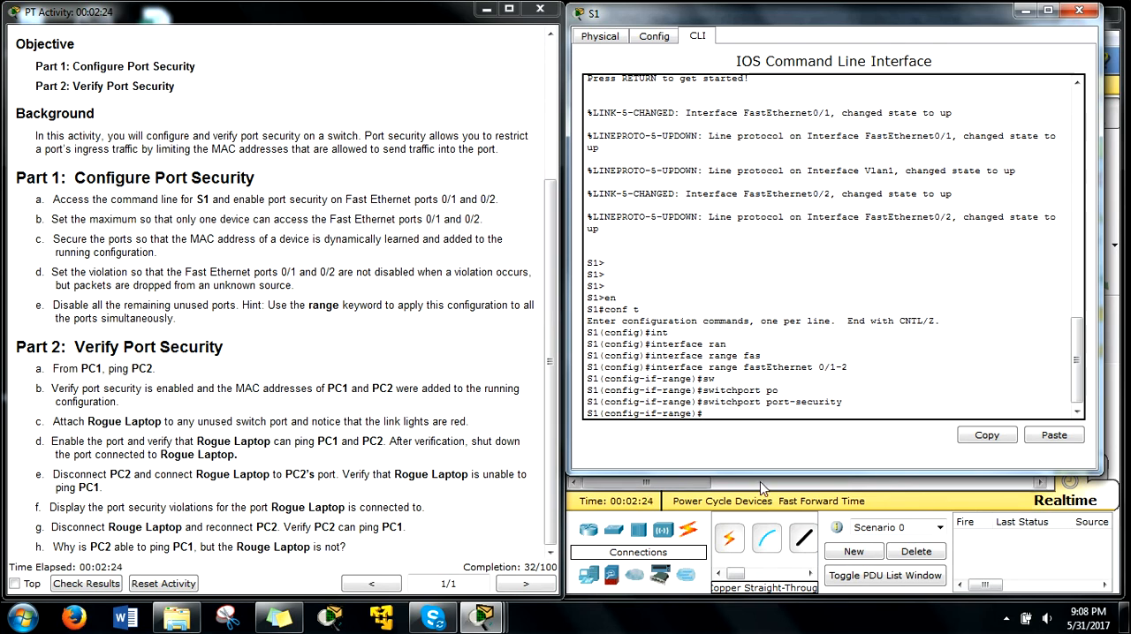
# Step: Limit the secured ports to one device each with switchport port-security max 1
pyautogui.press('Up')
pyautogui.write('ma')
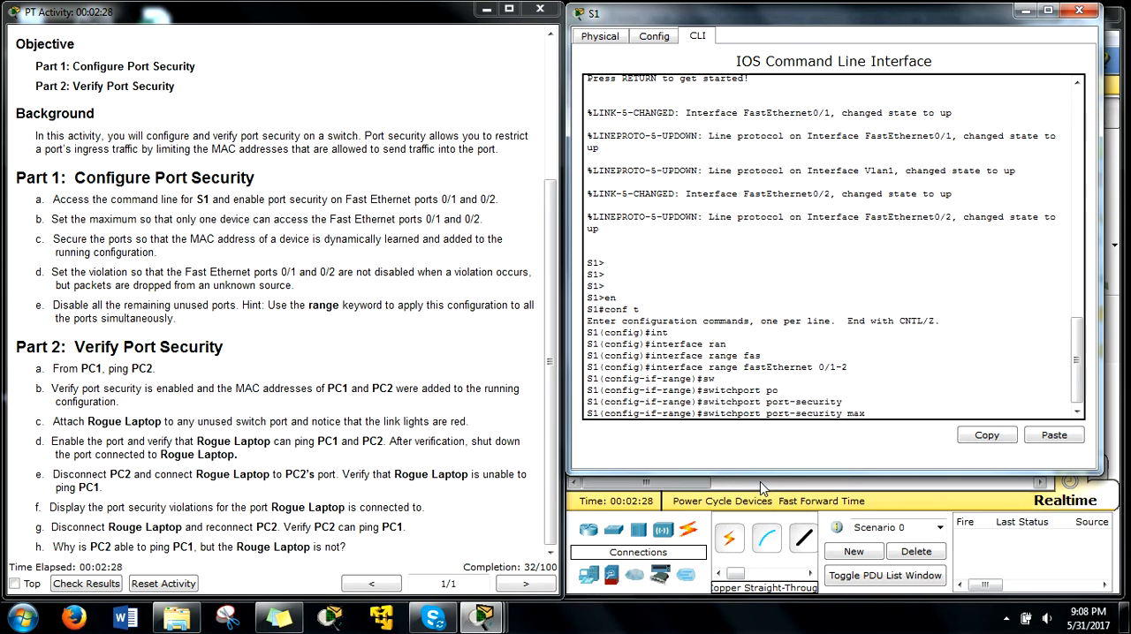
pyautogui.write('x')
pyautogui.press('Tab')
pyautogui.press('BackSpace')
pyautogui.press('BackSpace')
pyautogui.press('BackSpace')
pyautogui.press('BackSpace')
pyautogui.press('BackSpace')
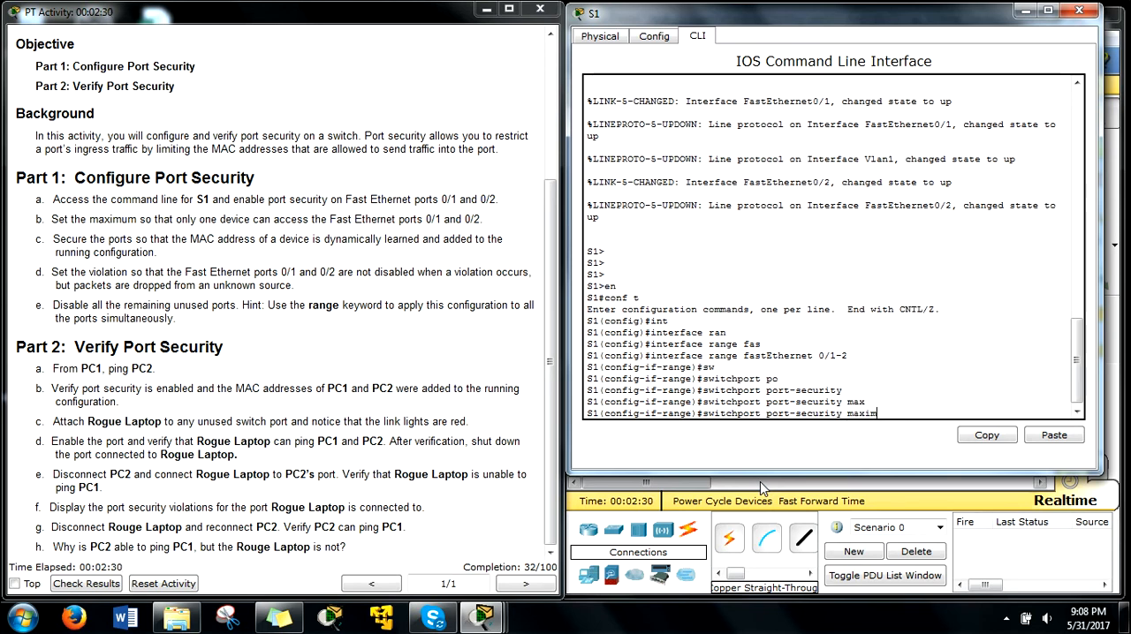
pyautogui.write('1')
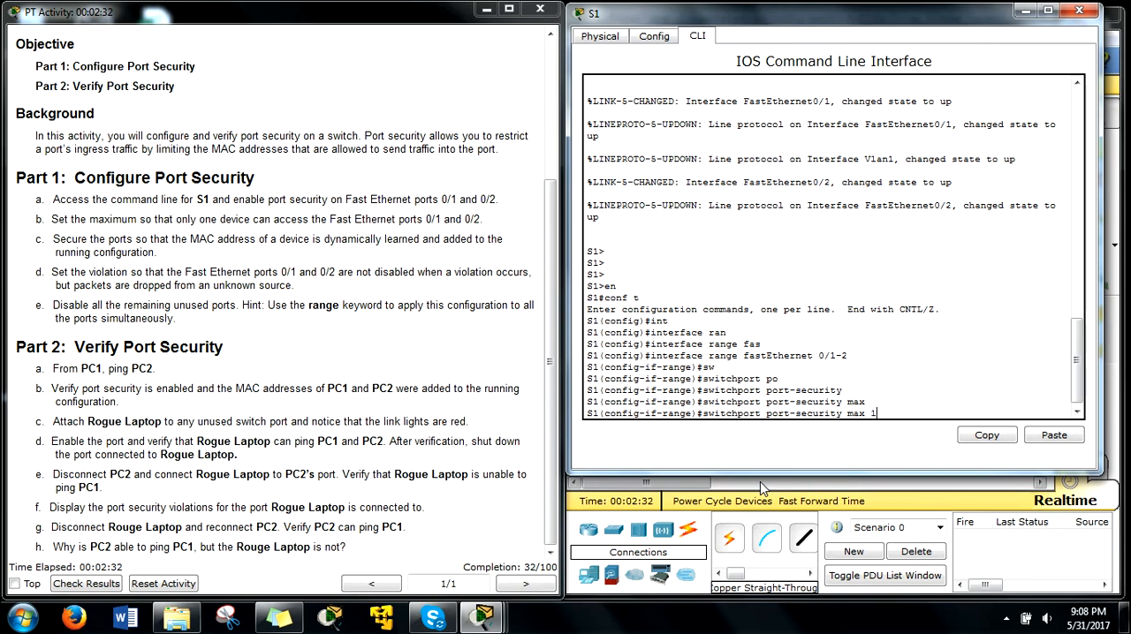
pyautogui.press('Return')
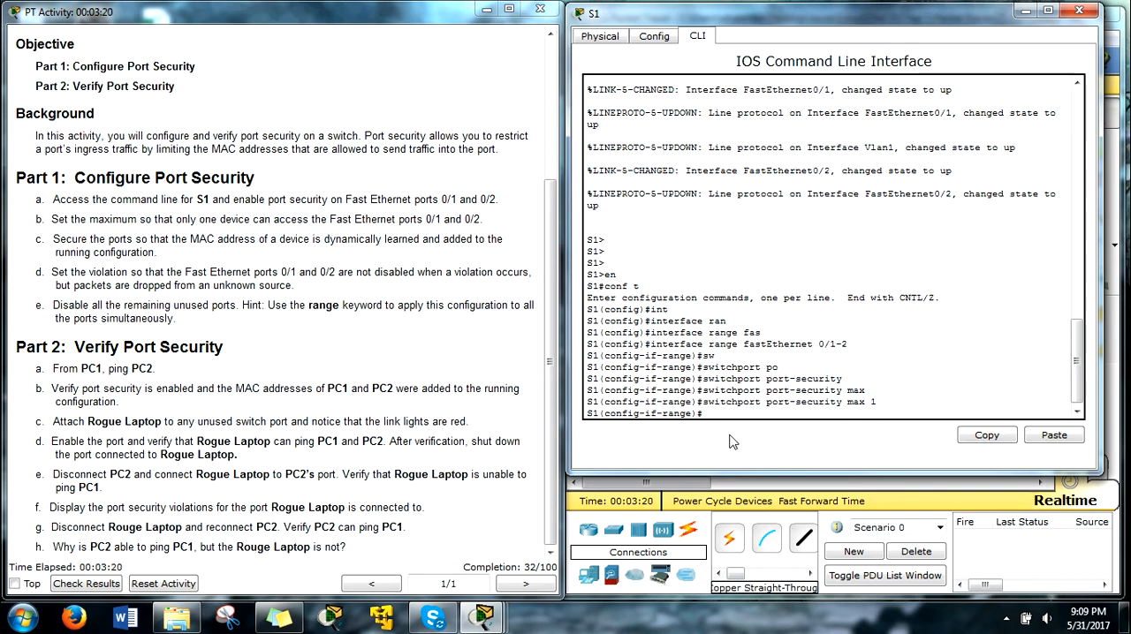
# Step: Have the secured ports learn MAC addresses dynamically with switchport port-security mac-address sticky
pyautogui.press('Up')
pyautogui.press('BackSpace')
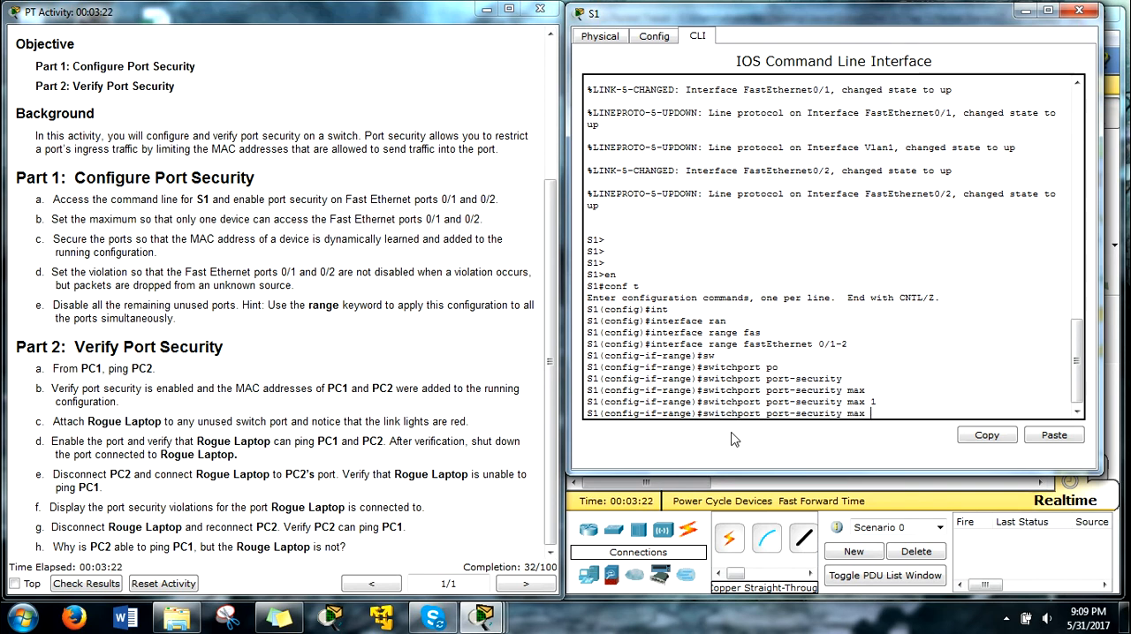
pyautogui.write('c')
pyautogui.press('Tab')
pyautogui.write('st')
pyautogui.press('Tab')
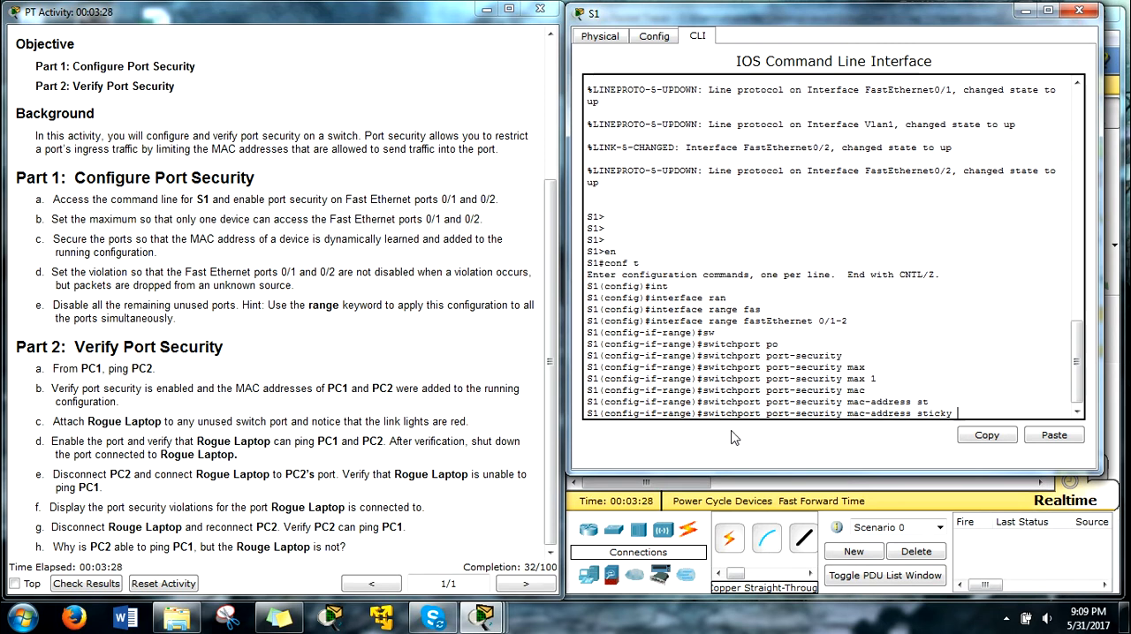
pyautogui.press('Return')
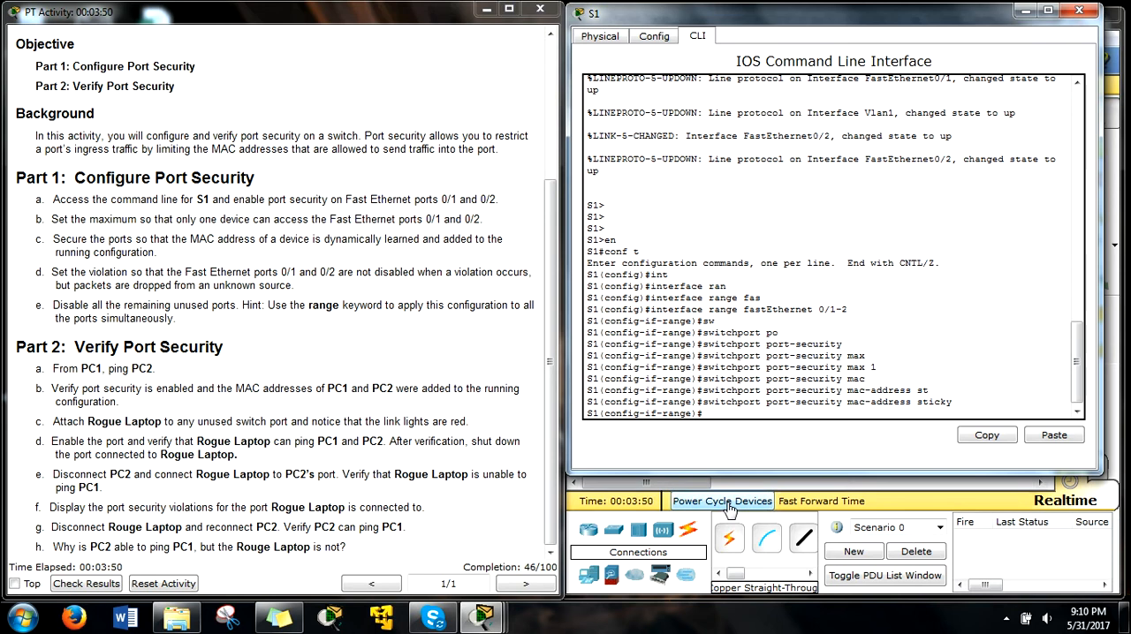
# Step: Set the violation mode of the secured ports to restrict with switchport port-security violation restrict
pyautogui.press('Up')
pyautogui.press('BackSpace')
pyautogui.press('BackSpace')
pyautogui.press('BackSpace')
pyautogui.press('BackSpace')
pyautogui.press('BackSpace')
pyautogui.press('BackSpace')
pyautogui.press('BackSpace')
pyautogui.press('BackSpace')
pyautogui.press('BackSpace')
pyautogui.press('BackSpace')
pyautogui.press('BackSpace')
pyautogui.press('BackSpace')
pyautogui.press('BackSpace')
pyautogui.press('BackSpace')
pyautogui.press('BackSpace')
pyautogui.press('BackSpace')
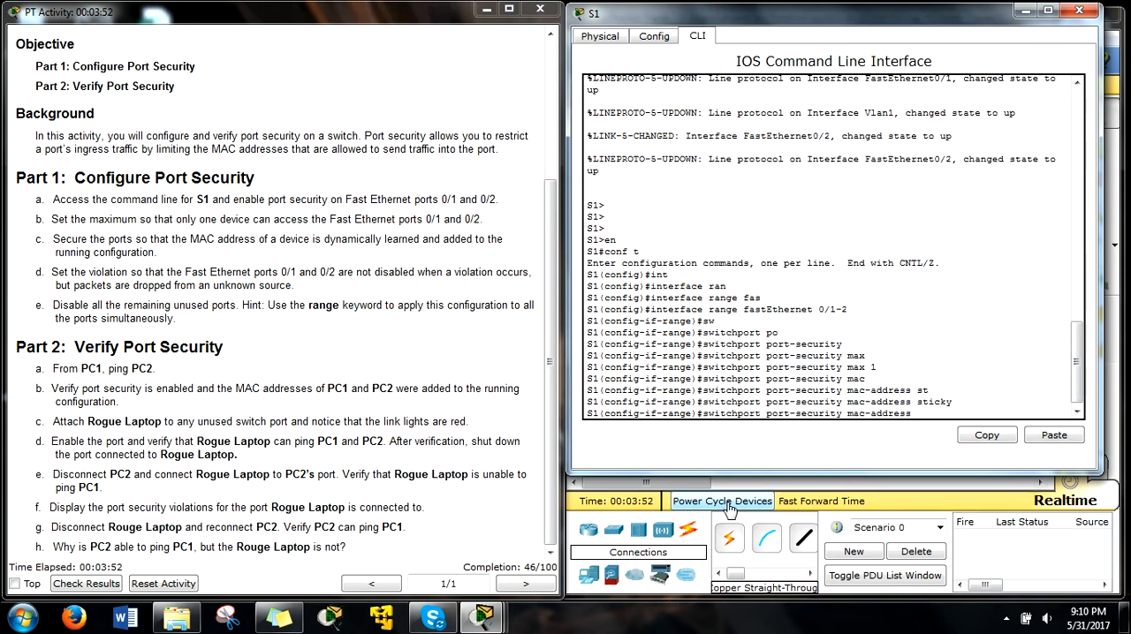
pyautogui.write('vi')
pyautogui.press('Tab')
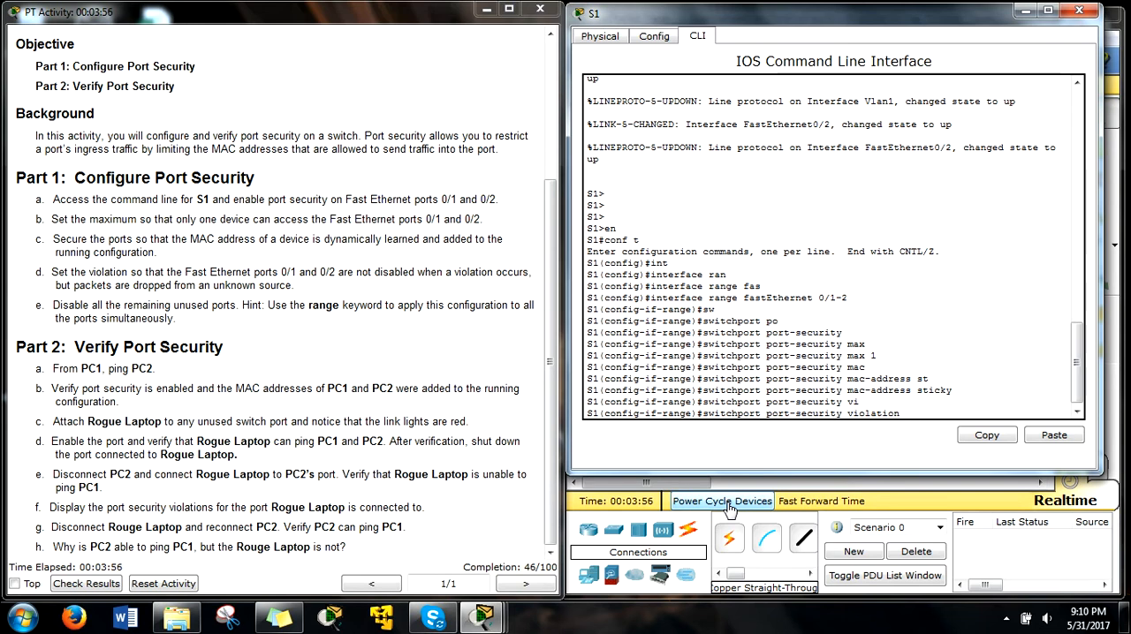
pyautogui.write('re')
pyautogui.press('Tab')
pyautogui.press('Return')
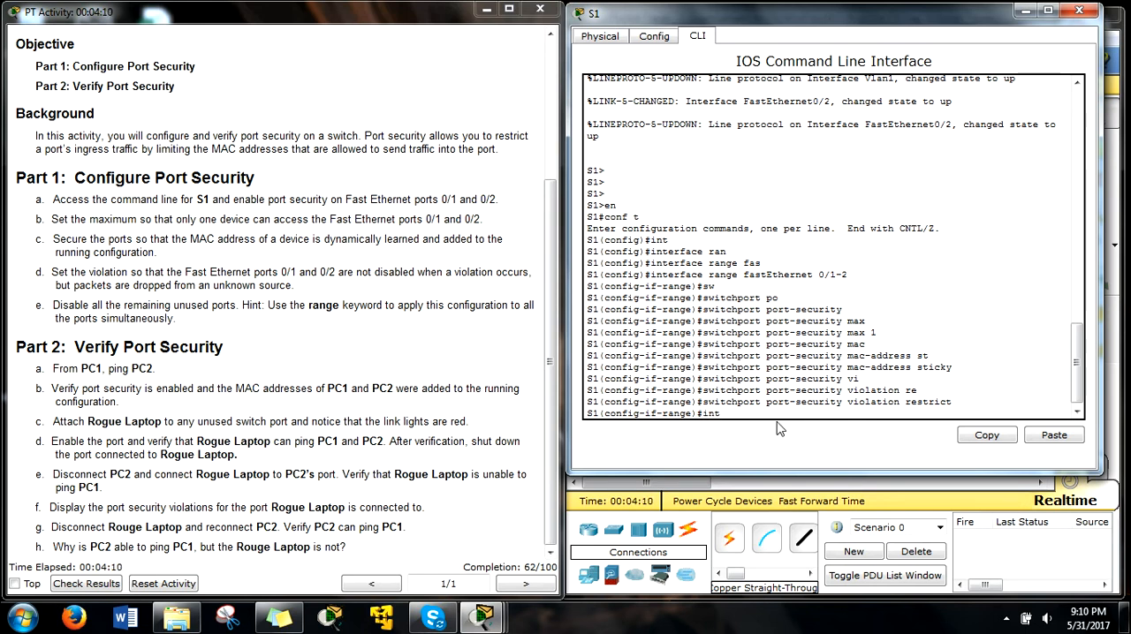
# Step: Shut down all unused ports of S1, using the interface range f0/3-24, g0/1-2
pyautogui.write('rang')
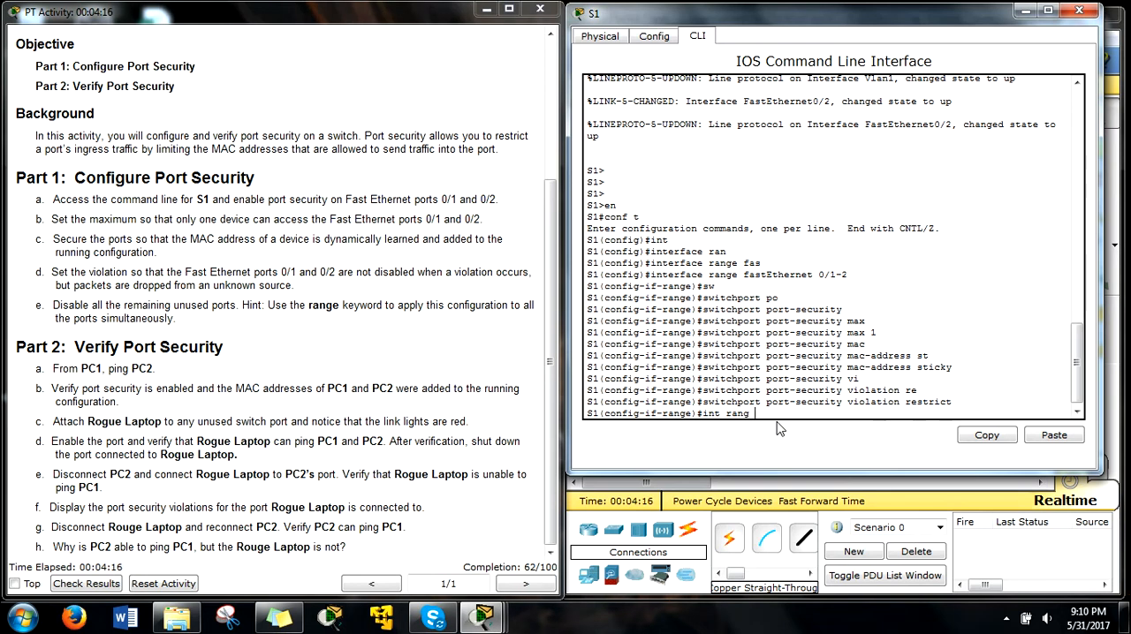
pyautogui.write(' f0/')
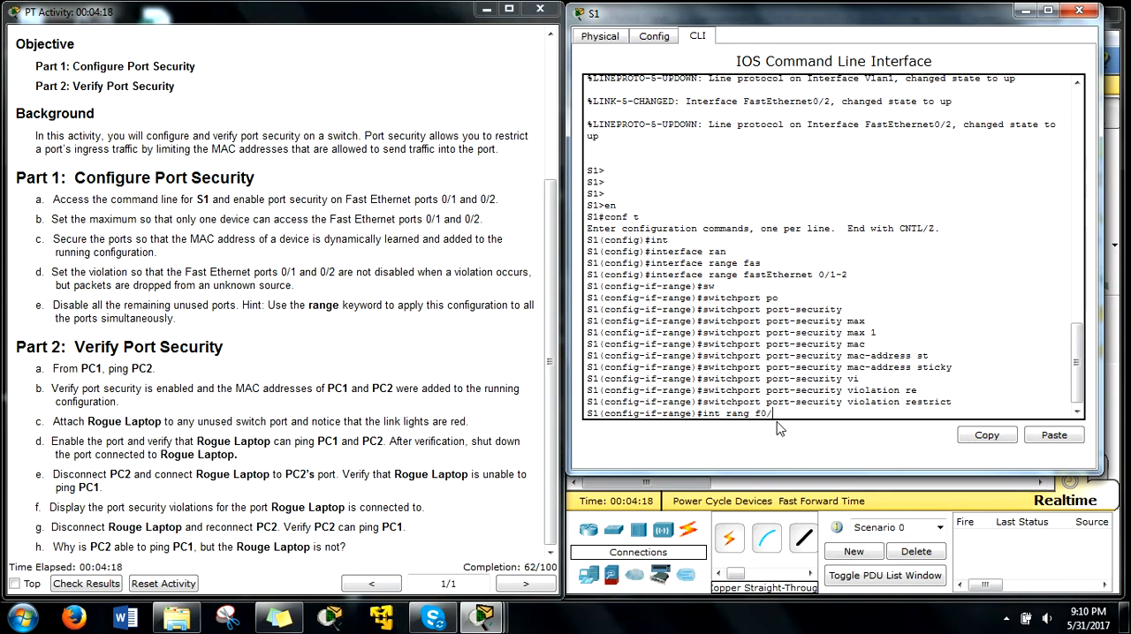
pyautogui.write('3-')
pyautogui.press('Return')
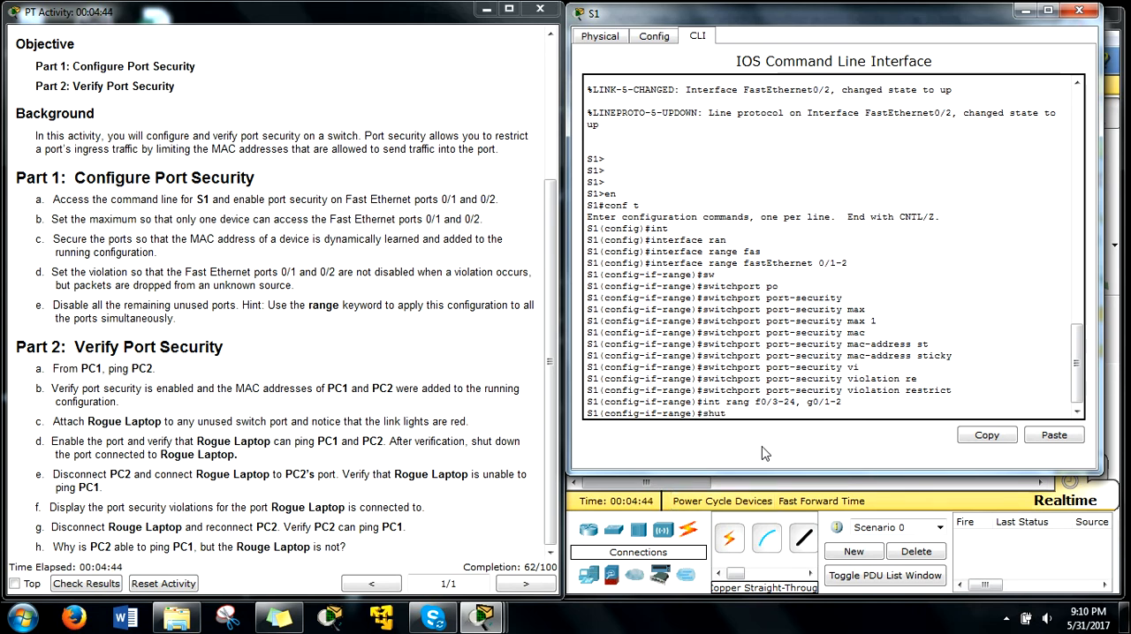
pyautogui.press('Return')
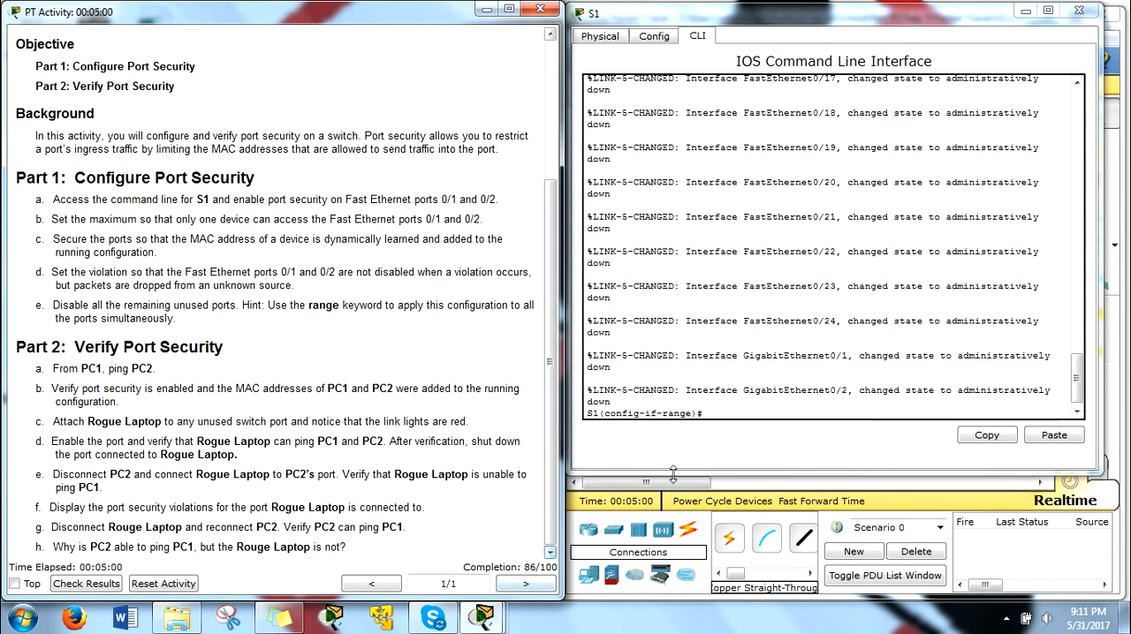
# Step: Ping PC2 at 10.10.10.11 from the command prompt of PC1, and close the PC1 window
pyautogui.click(1027, 12)
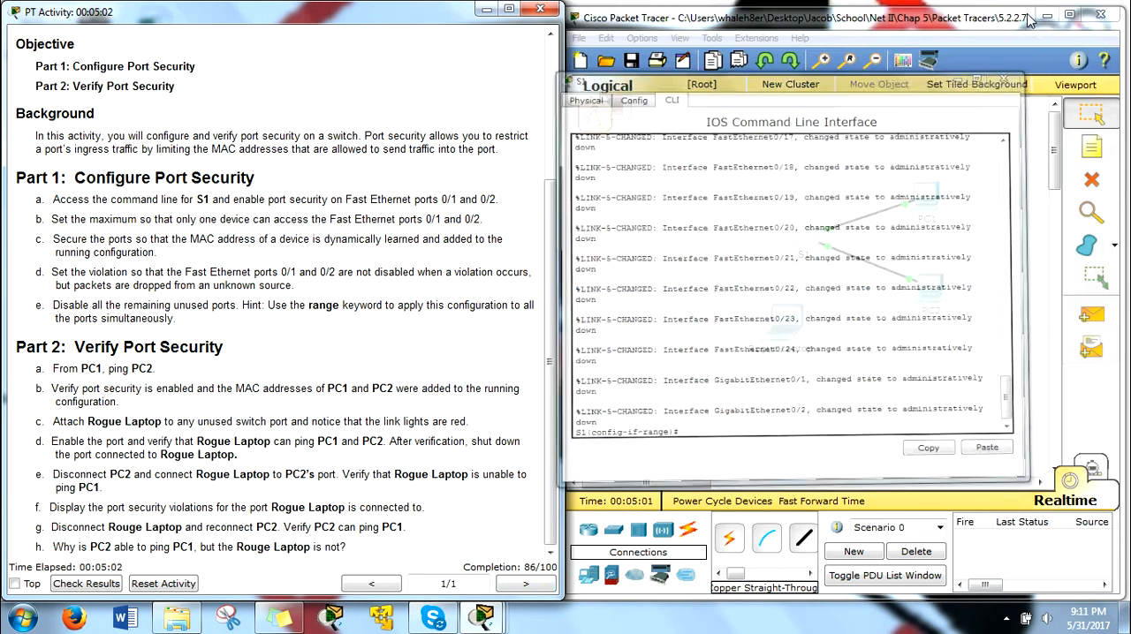
pyautogui.click(930, 194)
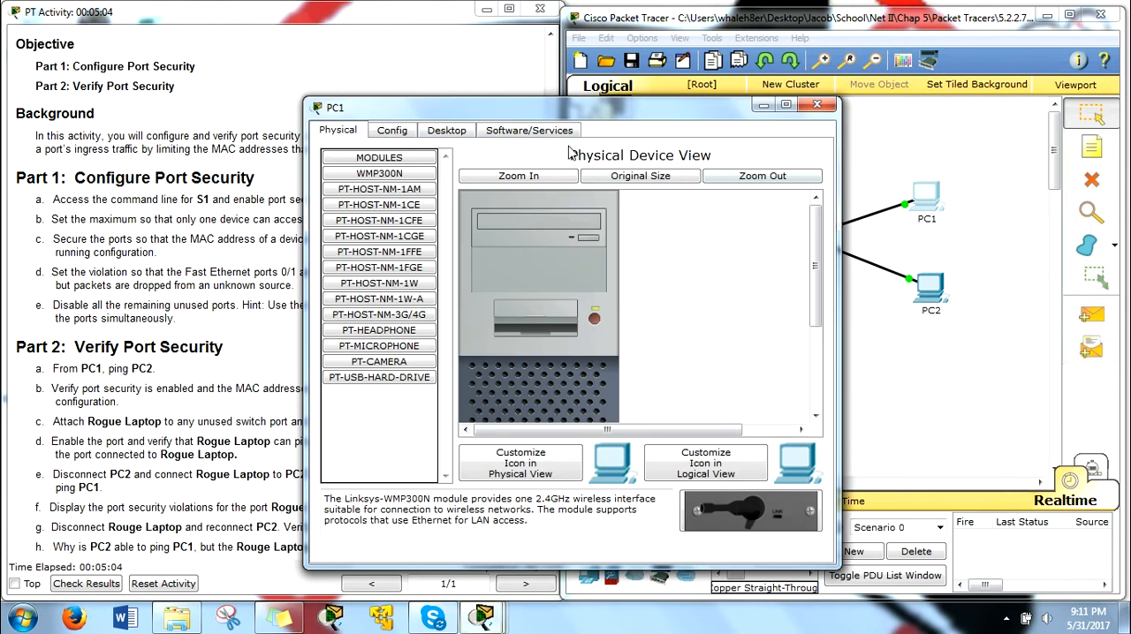
pyautogui.click(447, 131)
pyautogui.click(920, 97)
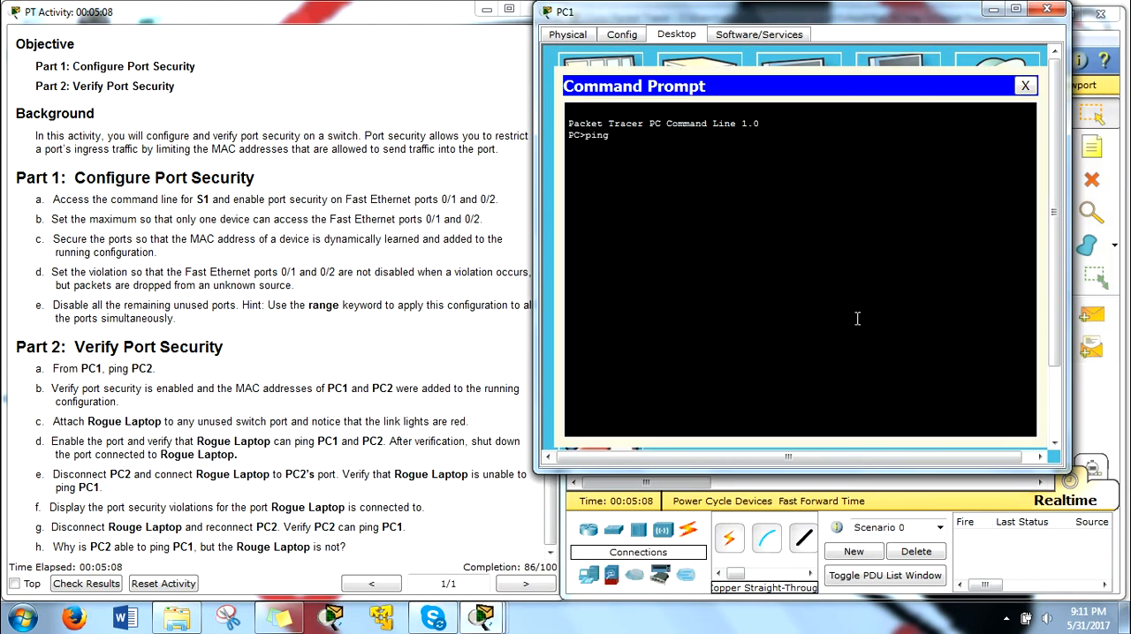
pyautogui.write('ping 10.10.10.1')
pyautogui.press('Return')
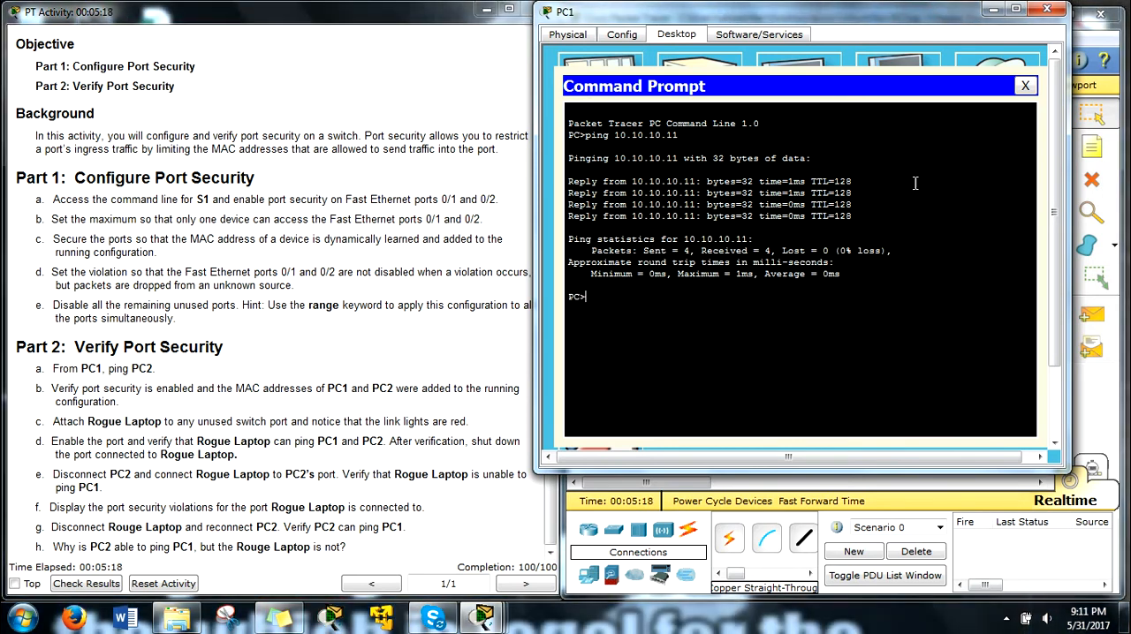
pyautogui.click(1047, 9)
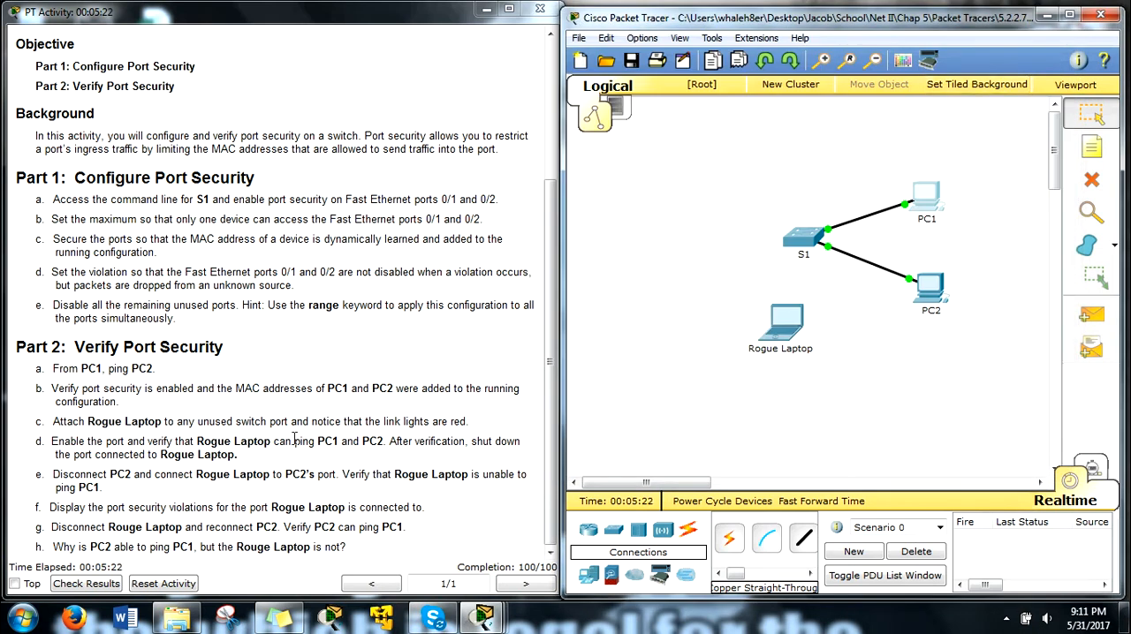
# Step: Connect the Rogue Laptop's FastEthernet0 port to an unused port on S1 with a copper straight-through cable
pyautogui.click(786, 323)
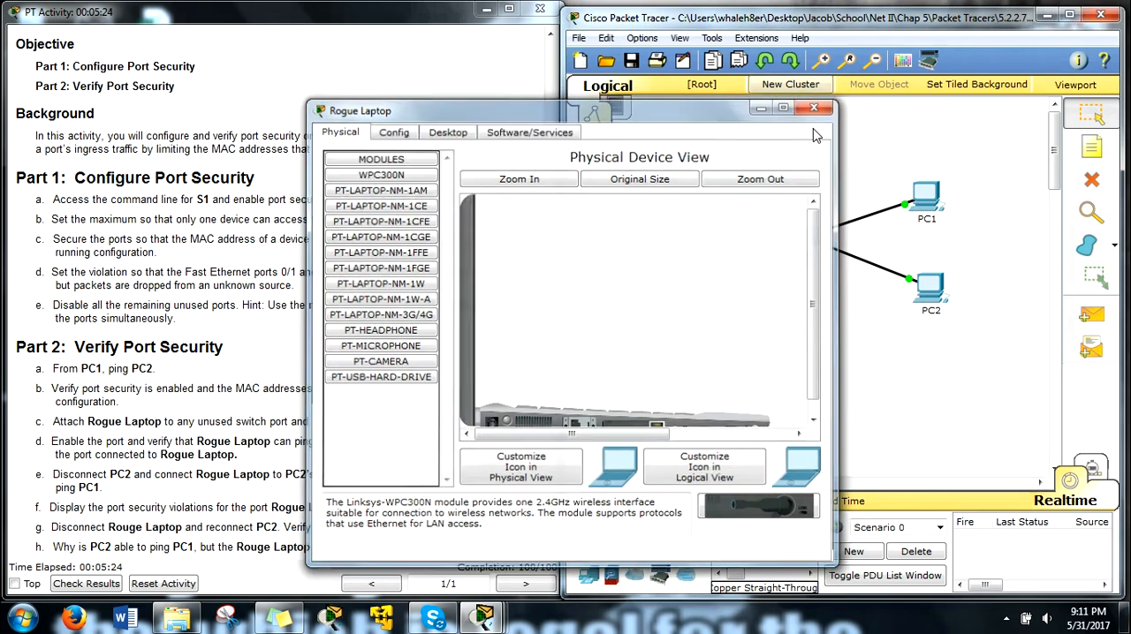
pyautogui.click(814, 107)
pyautogui.click(803, 538)
pyautogui.click(793, 329)
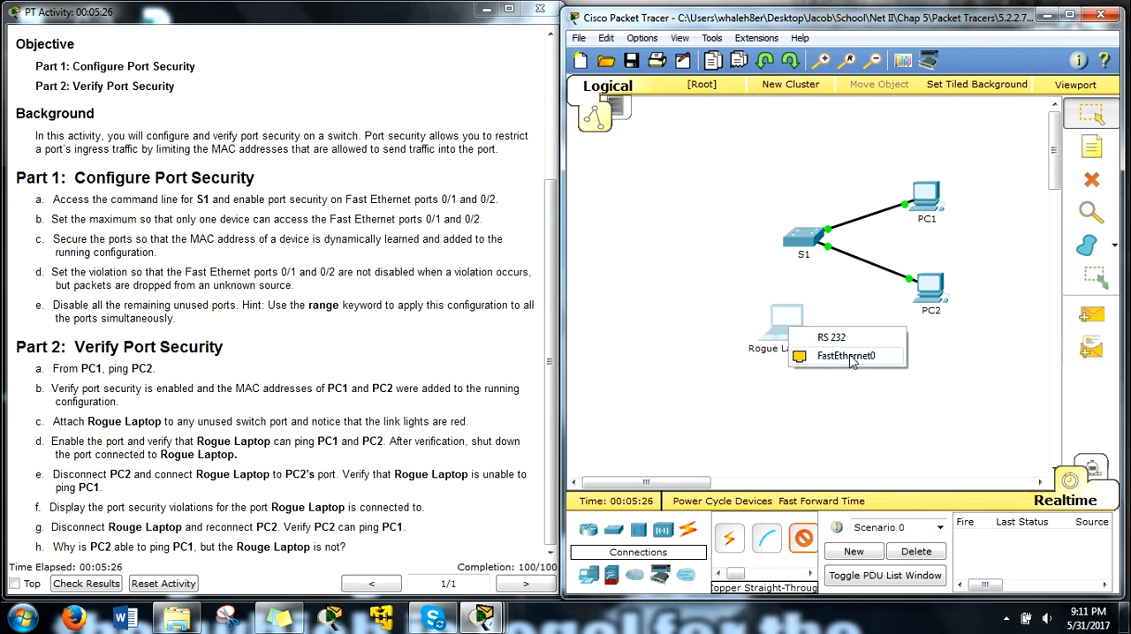
pyautogui.click(847, 356)
pyautogui.click(802, 238)
pyautogui.click(864, 37)
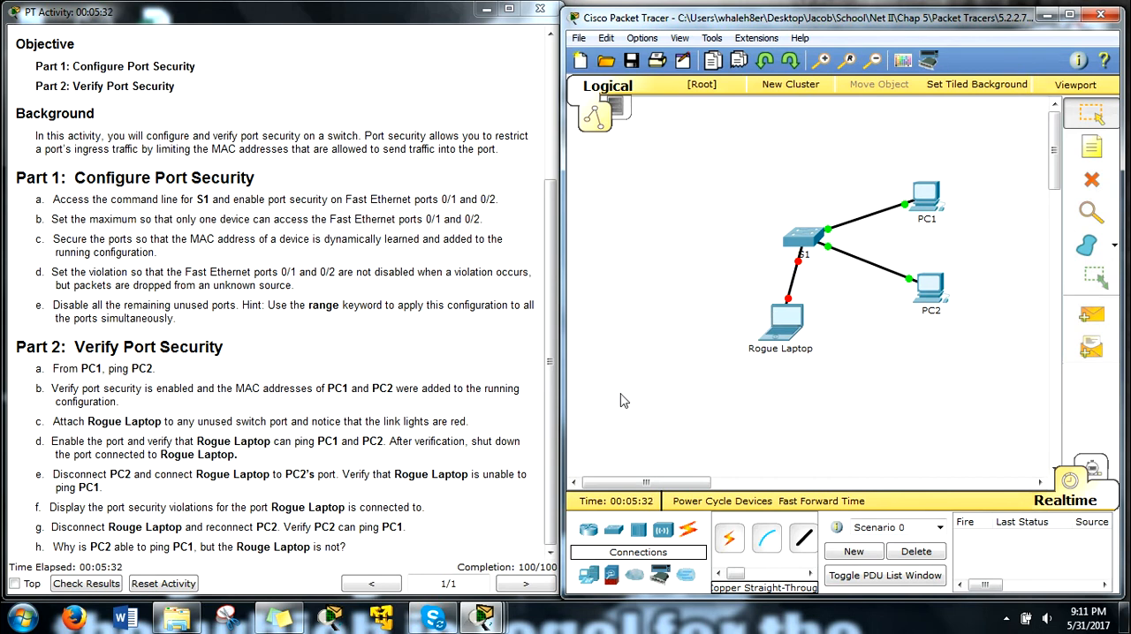
# Step: In the command line of S1, enable interface f0/3 with no shut so the Rogue Laptop's port is active
pyautogui.click(802, 237)
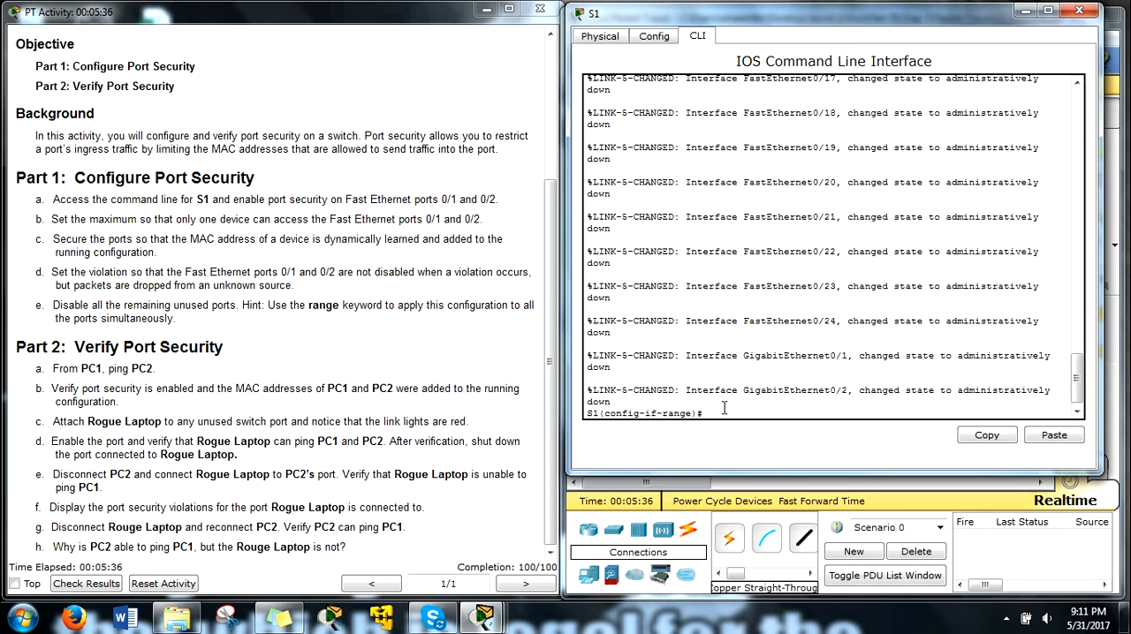
pyautogui.moveTo(724, 408); pyautogui.dragTo(731, 410)
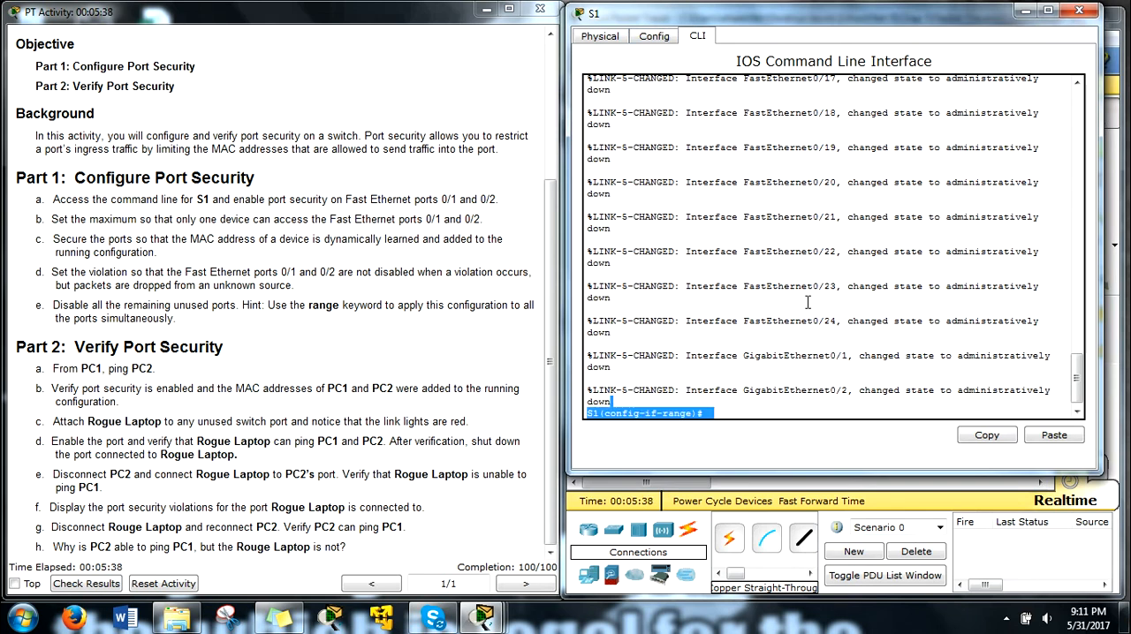
pyautogui.write('ing')
pyautogui.press('Return')
pyautogui.press('Return')
pyautogui.press('Return')
pyautogui.press('Return')
pyautogui.press('Return')
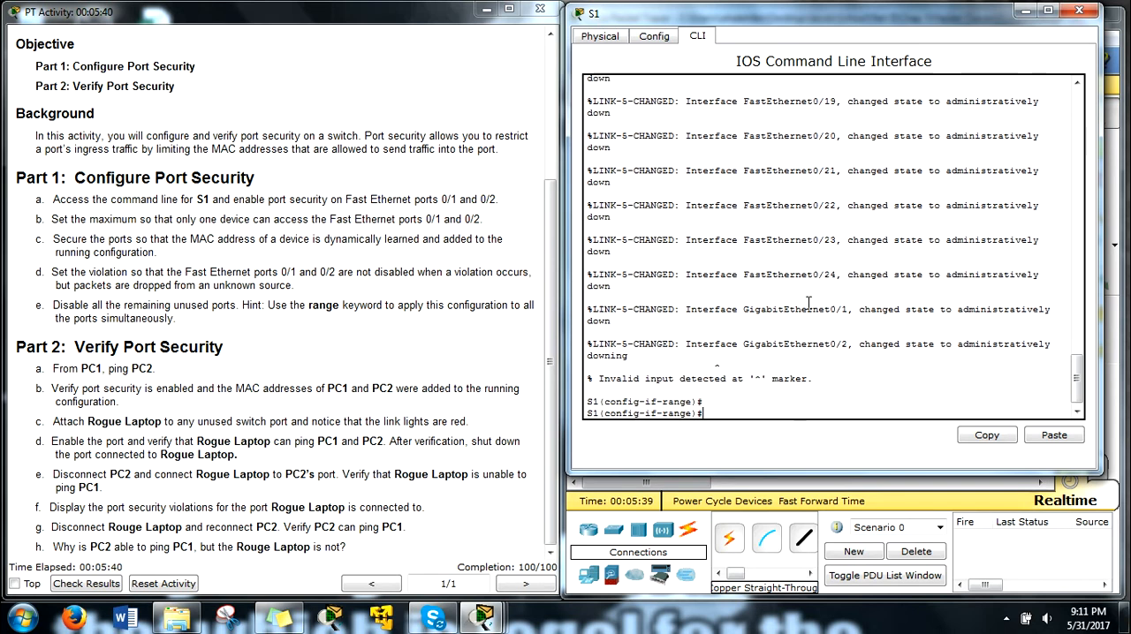
pyautogui.press('Return')
pyautogui.write('int')
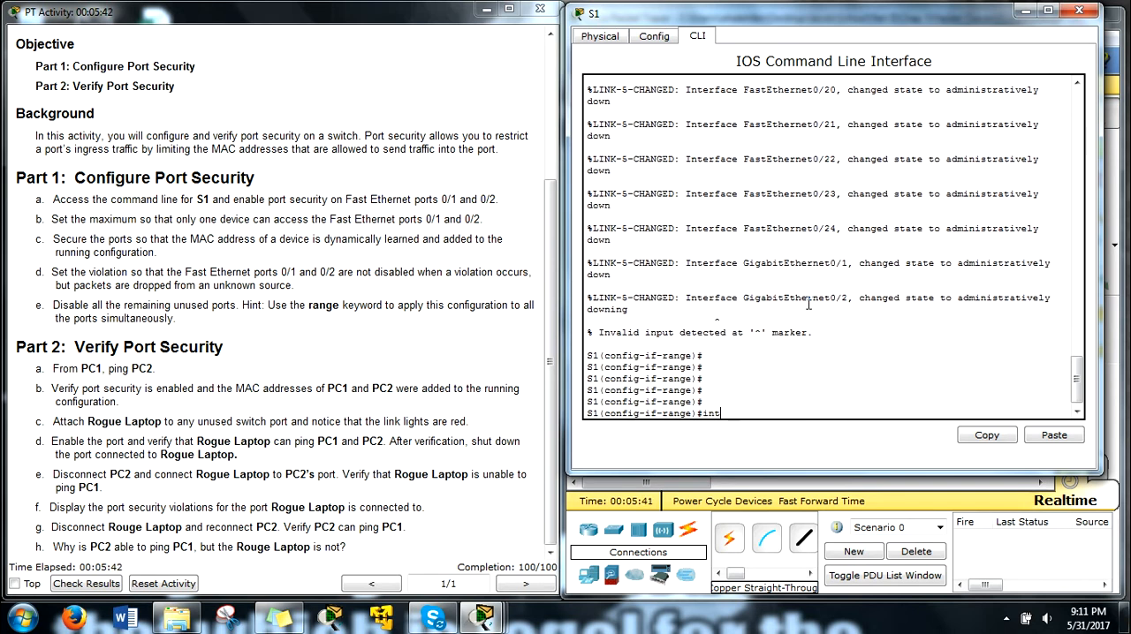
pyautogui.write(' f0/3')
pyautogui.press('Return')
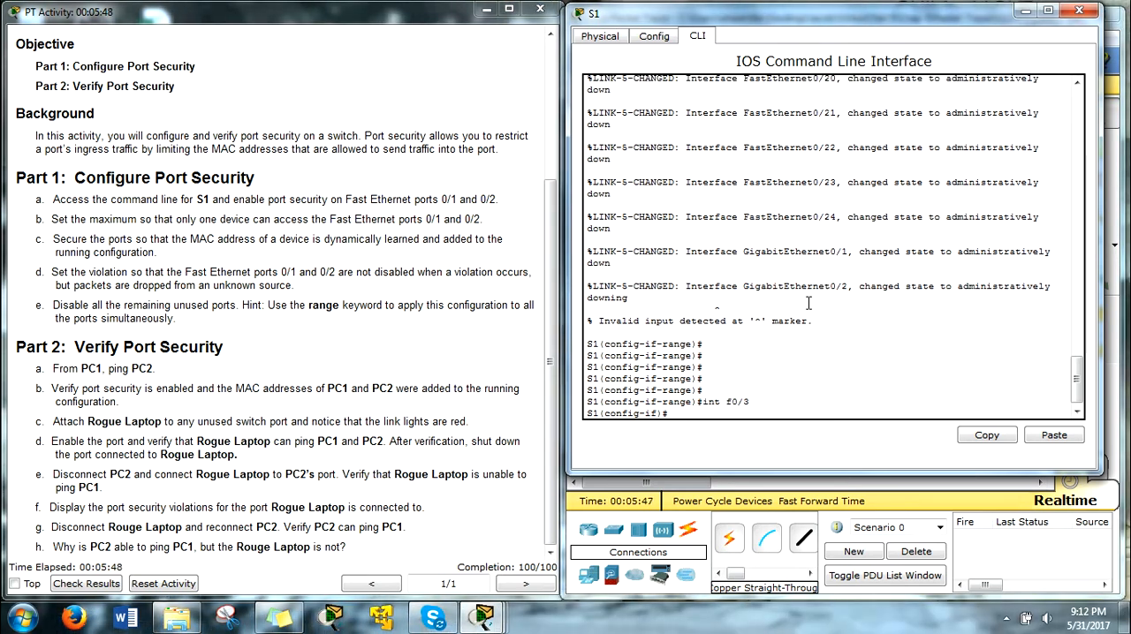
pyautogui.write('no sht')
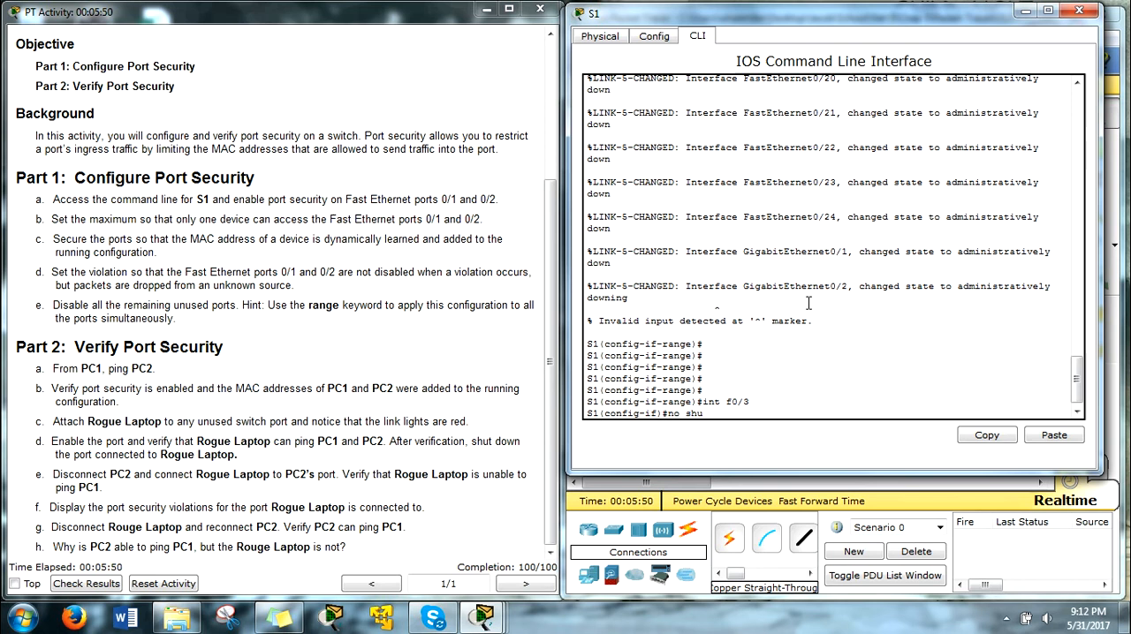
pyautogui.write('ut')
pyautogui.press('Return')
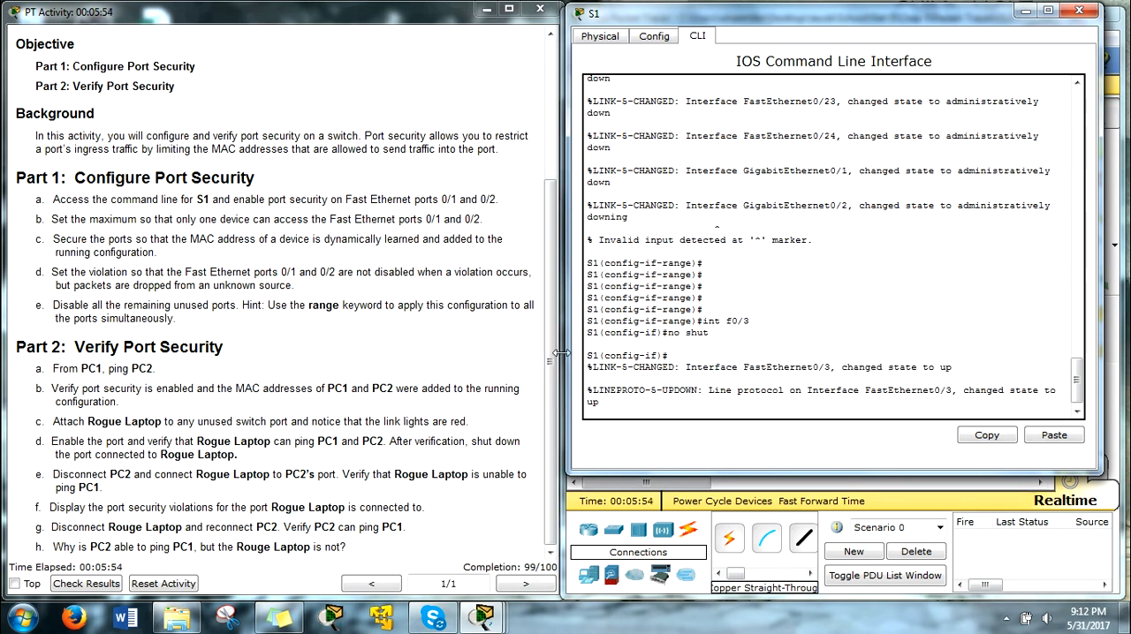
# Step: Ping PC1 at 10.10.10.10 from the command prompt of the Rogue Laptop, and close the laptop's window
pyautogui.moveTo(855, 19); pyautogui.dragTo(268, 44)
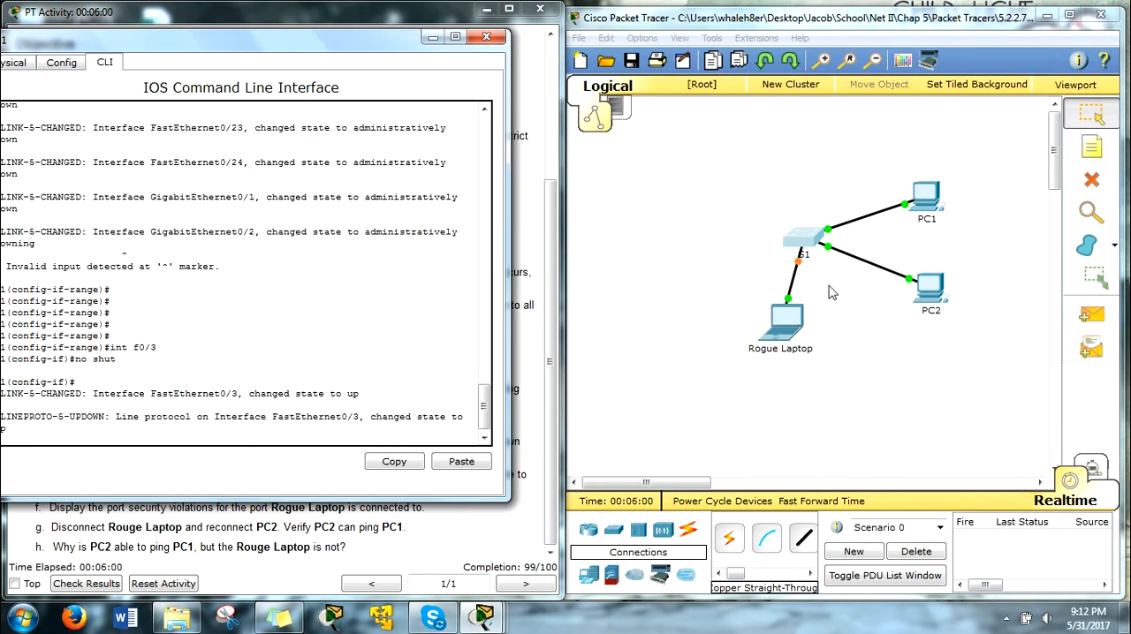
pyautogui.moveTo(291, 41); pyautogui.dragTo(868, 26)
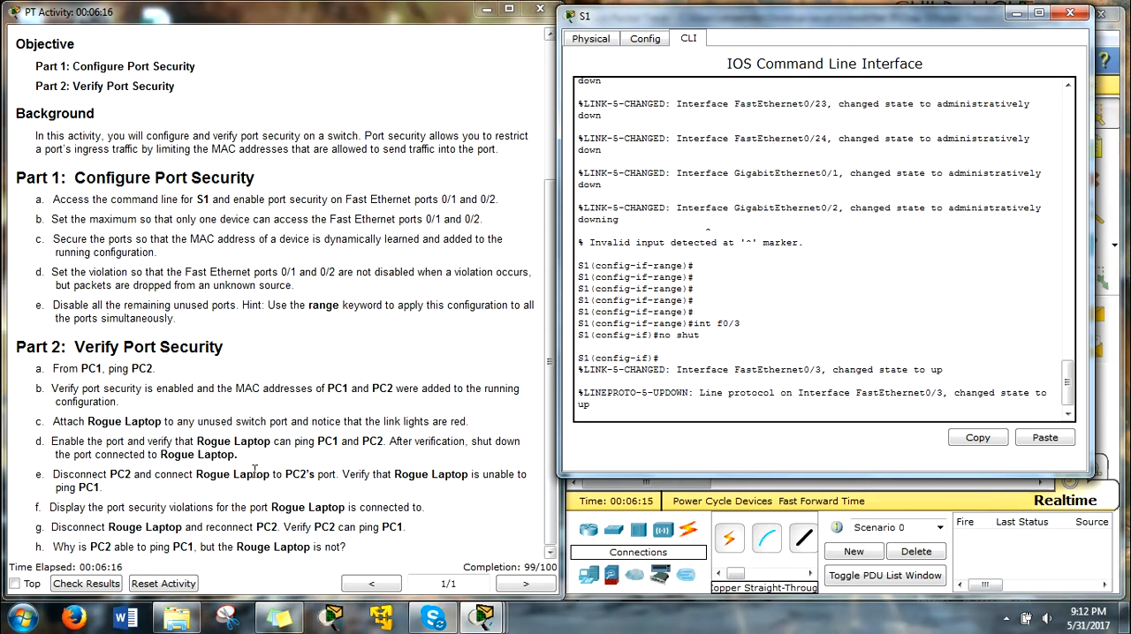
pyautogui.moveTo(908, 21); pyautogui.dragTo(359, 76)
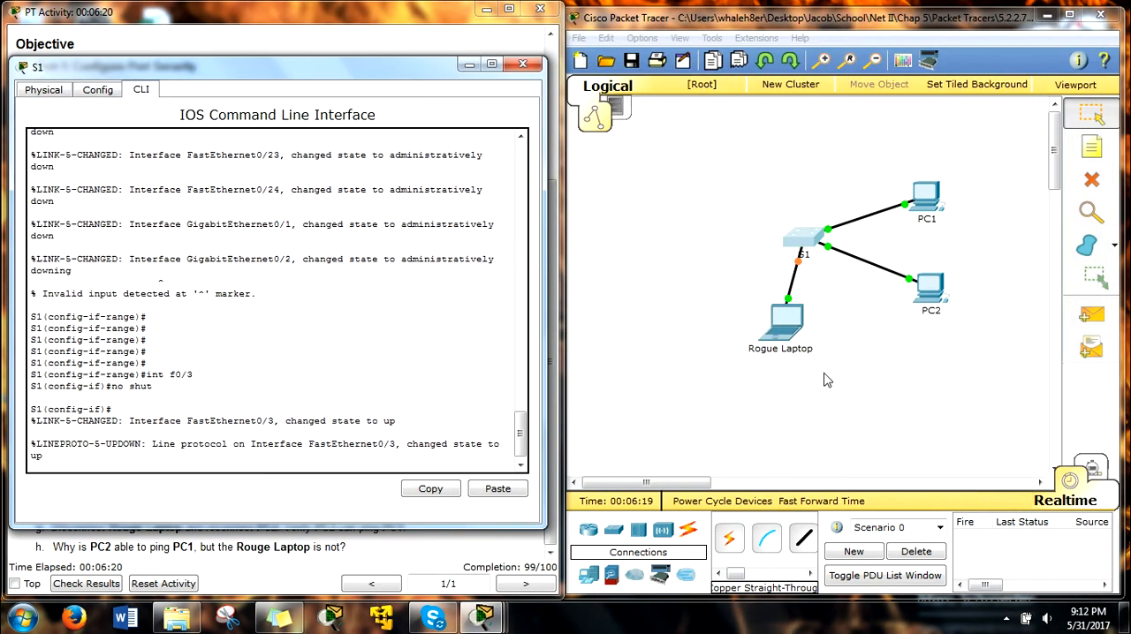
pyautogui.click(788, 325)
pyautogui.click(468, 133)
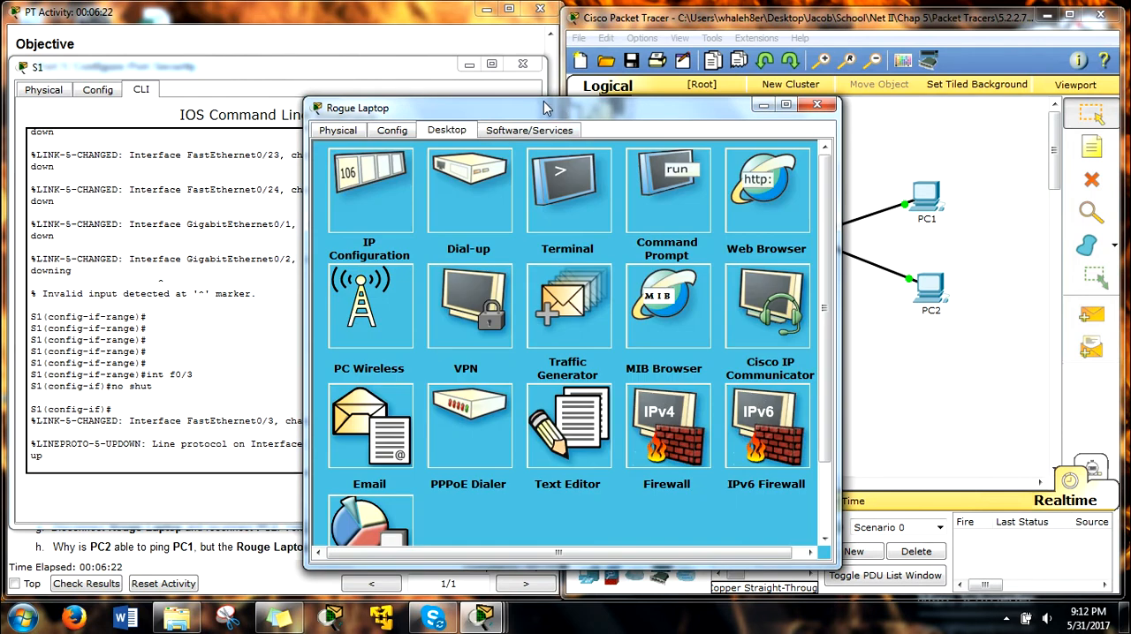
pyautogui.moveTo(558, 107); pyautogui.dragTo(248, 57)
pyautogui.click(366, 140)
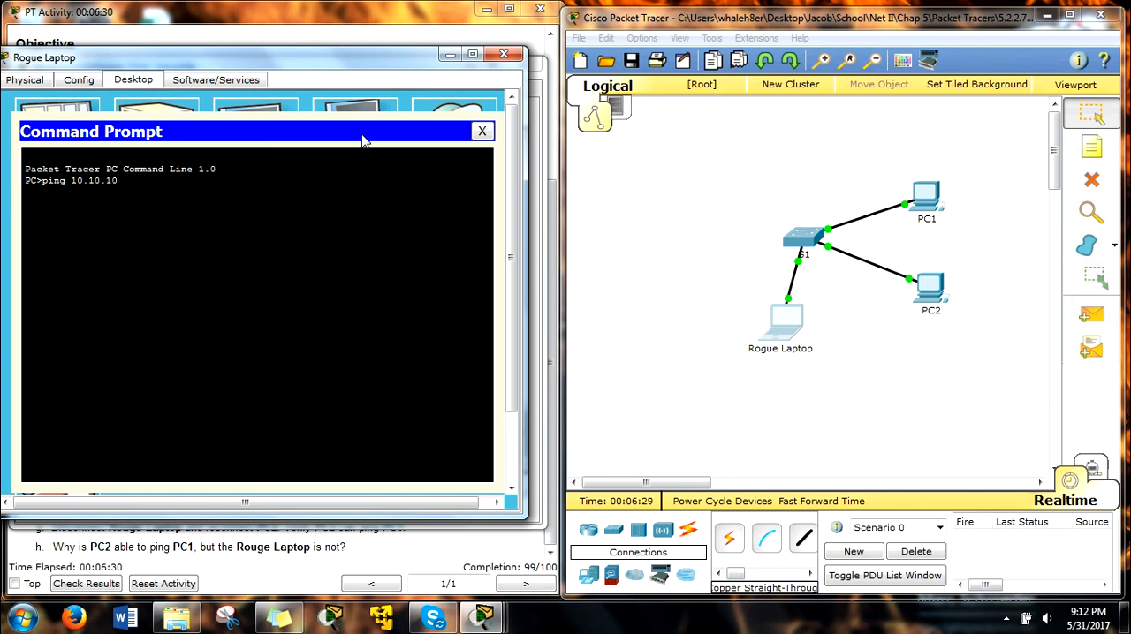
pyautogui.write('ping 10.10.10.10')
pyautogui.press('Return')
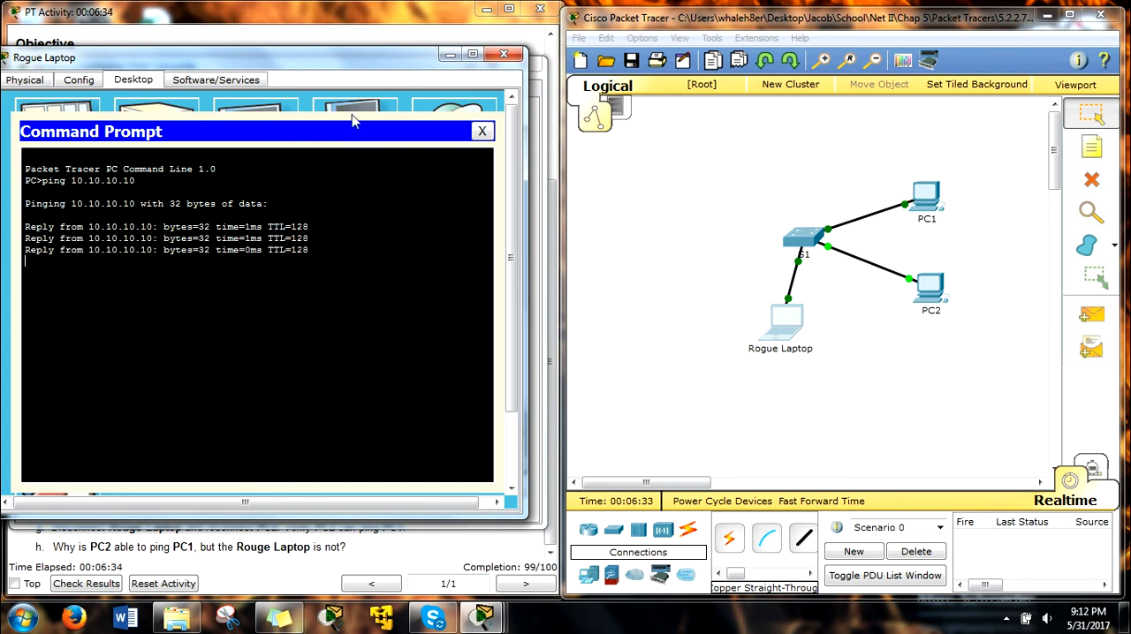
pyautogui.moveTo(331, 74); pyautogui.dragTo(945, 64)
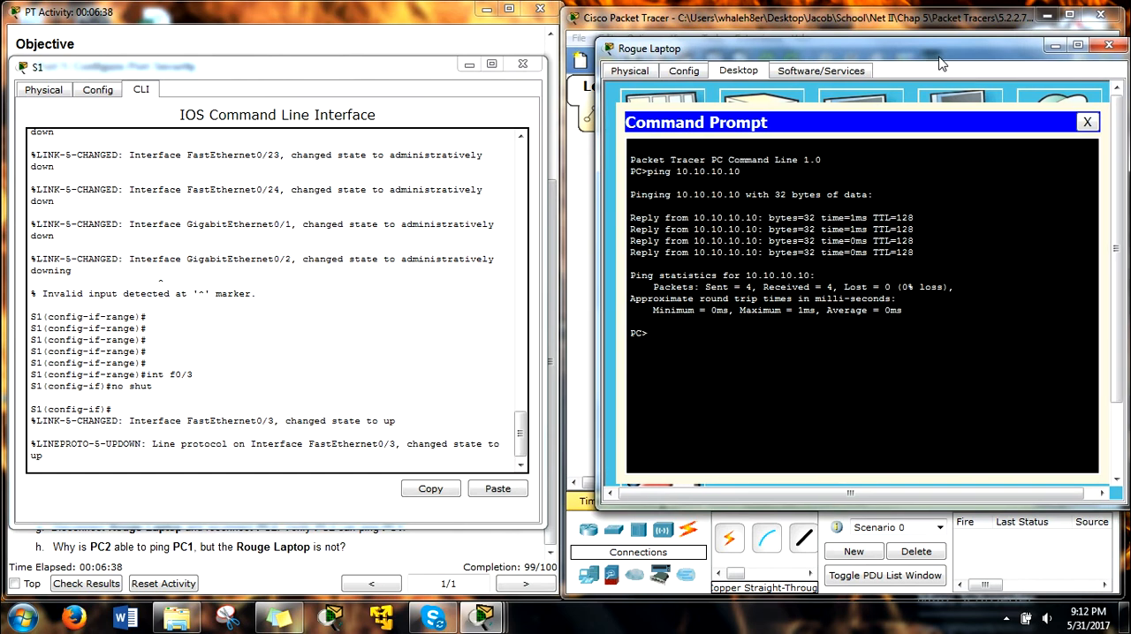
pyautogui.click(1115, 48)
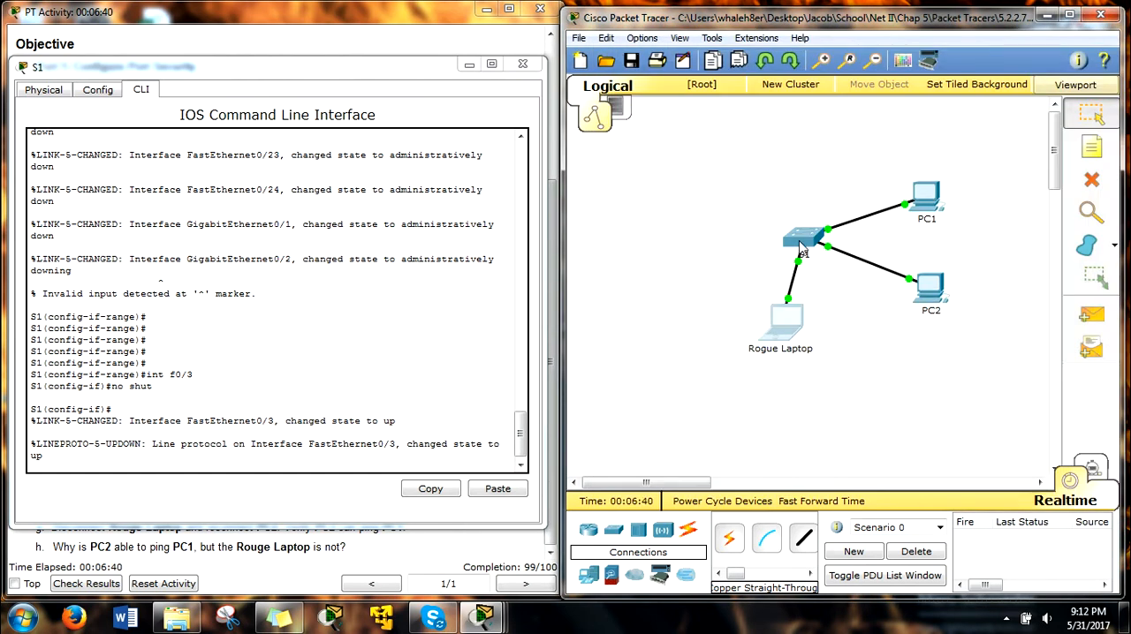
# Step: Shut down interface f0/3, the S1 port connected to the Rogue Laptop, with the shut command
pyautogui.click(342, 338)
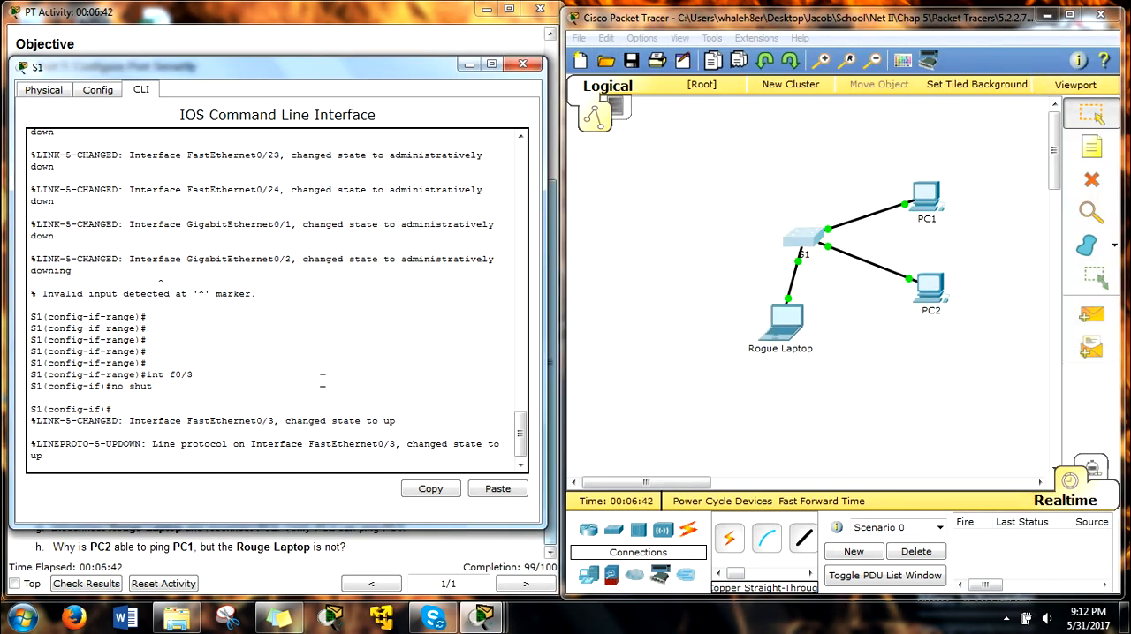
pyautogui.press('Return')
pyautogui.press('Return')
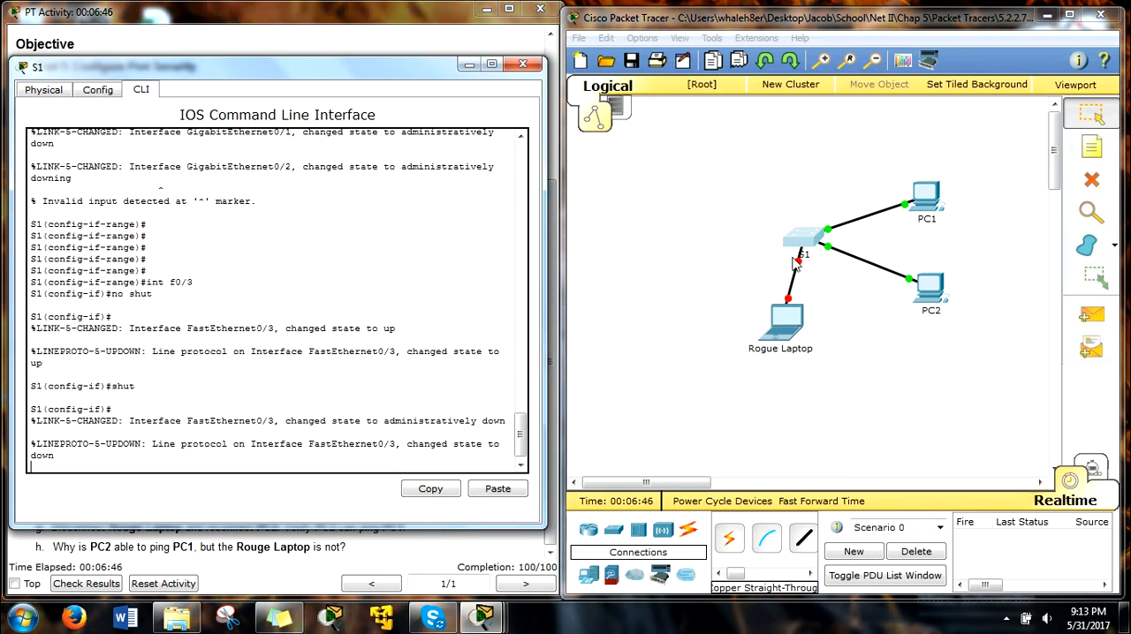
# Step: Delete the cable between S1 and the Rogue Laptop, and return to the selection tool
pyautogui.click(888, 375)
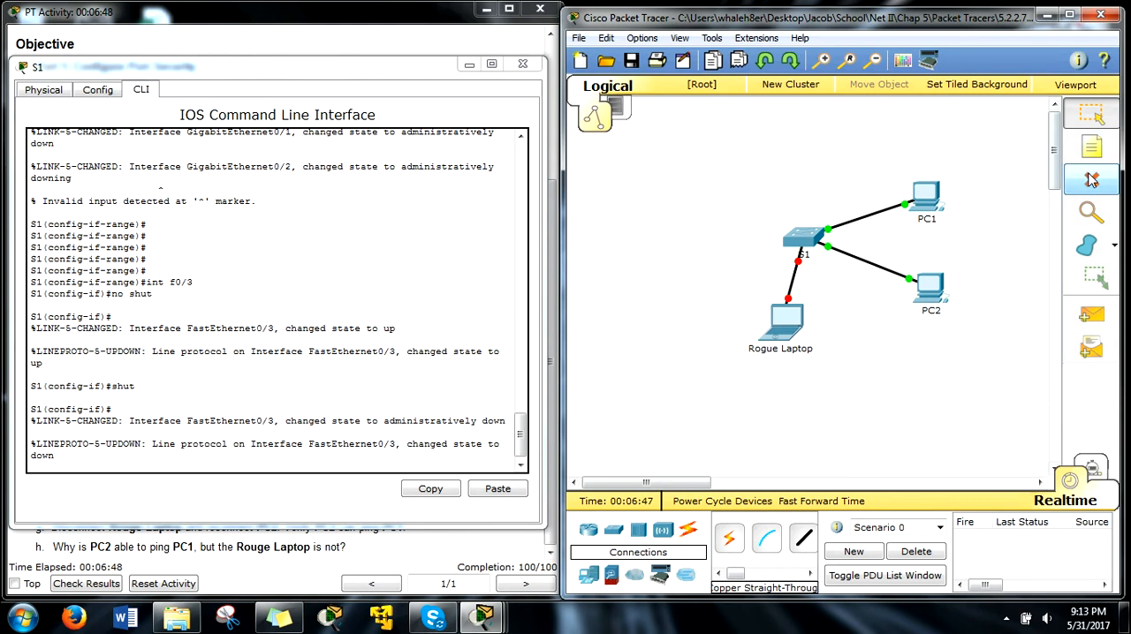
pyautogui.click(1090, 180)
pyautogui.click(799, 271)
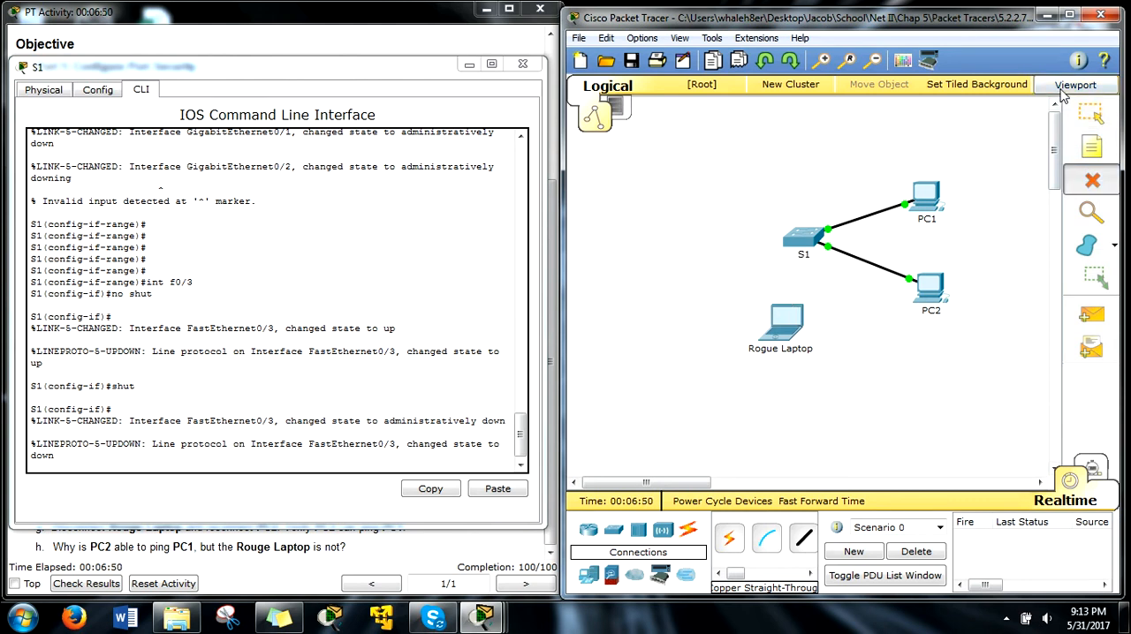
pyautogui.click(1090, 114)
# Step: Disconnect PC2's end of its cable to S1 and reconnect it to the Rogue Laptop's FastEthernet0 port
pyautogui.moveTo(329, 74); pyautogui.dragTo(618, 534)
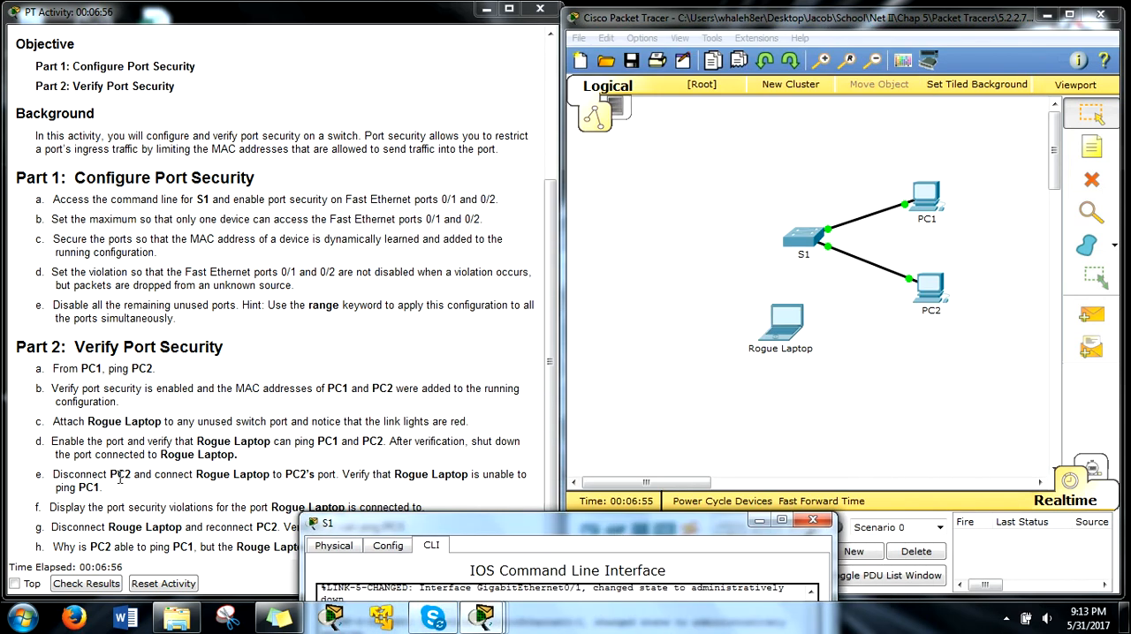
pyautogui.moveTo(522, 527); pyautogui.dragTo(248, 78)
pyautogui.click(909, 280)
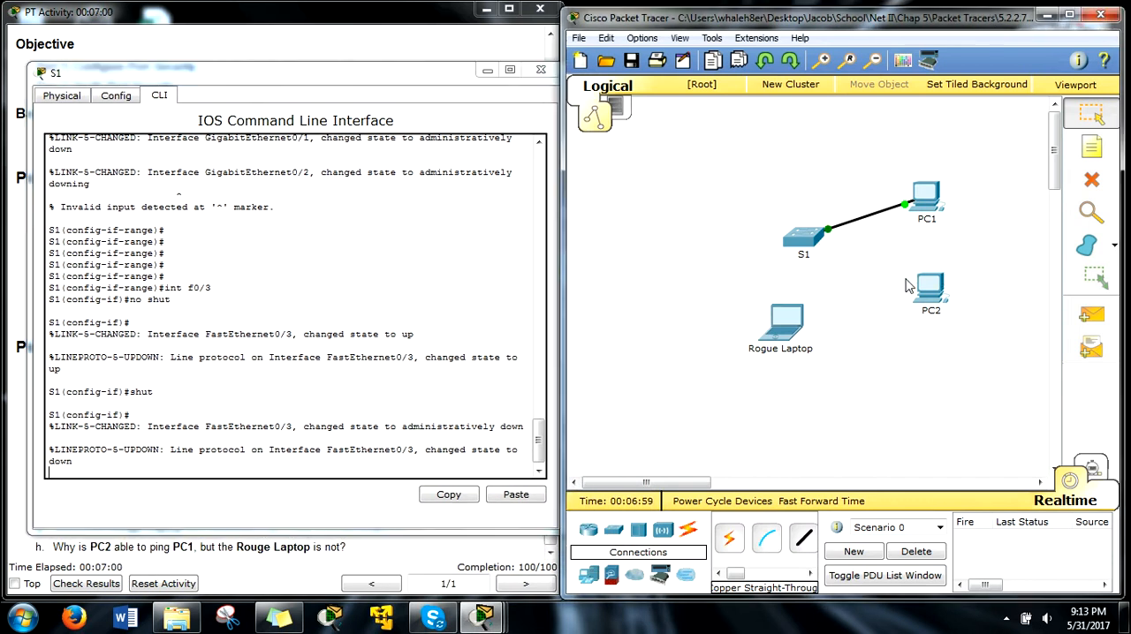
pyautogui.click(793, 324)
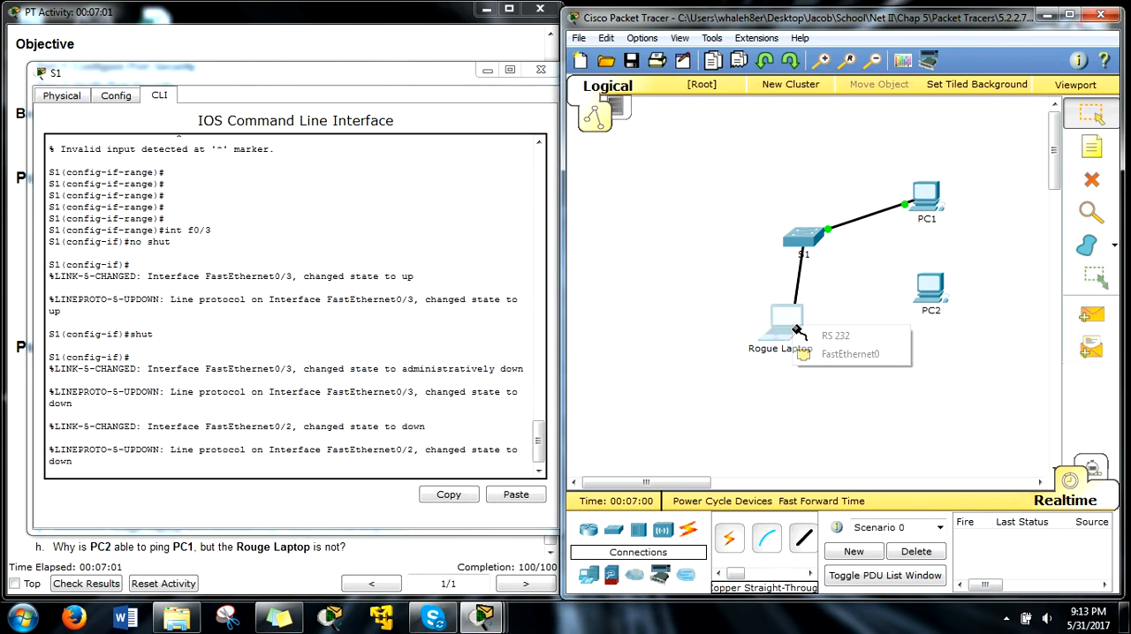
pyautogui.click(839, 357)
# Step: Ping PC1 at 10.10.10.10 from the Rogue Laptop's command prompt over PC2's former port, and interrupt the ping
pyautogui.moveTo(270, 73); pyautogui.dragTo(822, 77)
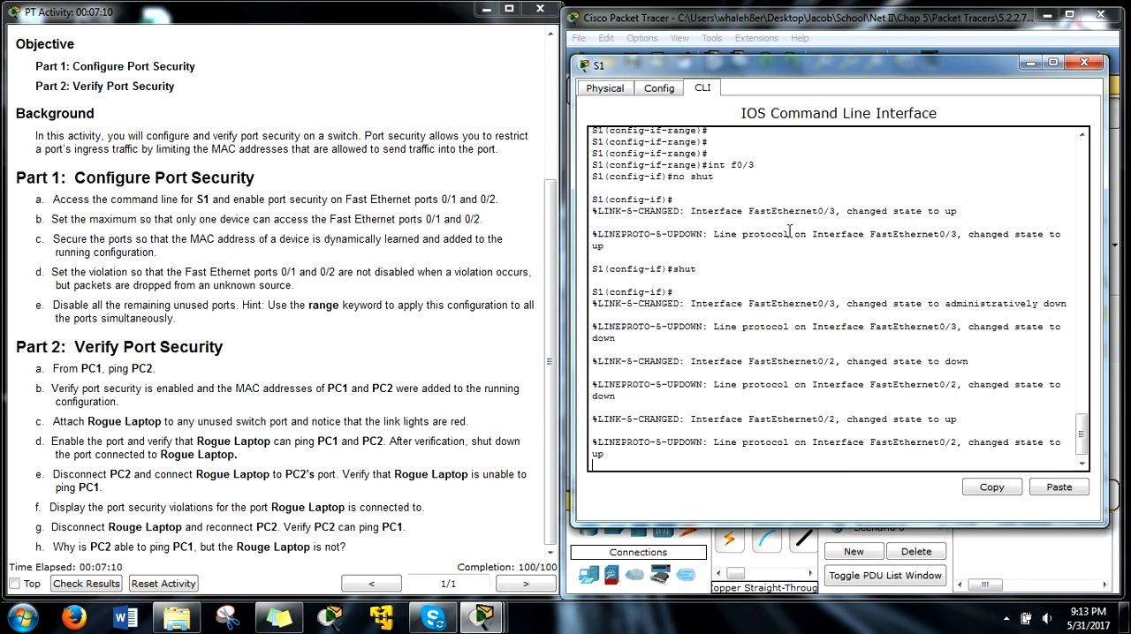
pyautogui.moveTo(925, 61); pyautogui.dragTo(381, 73)
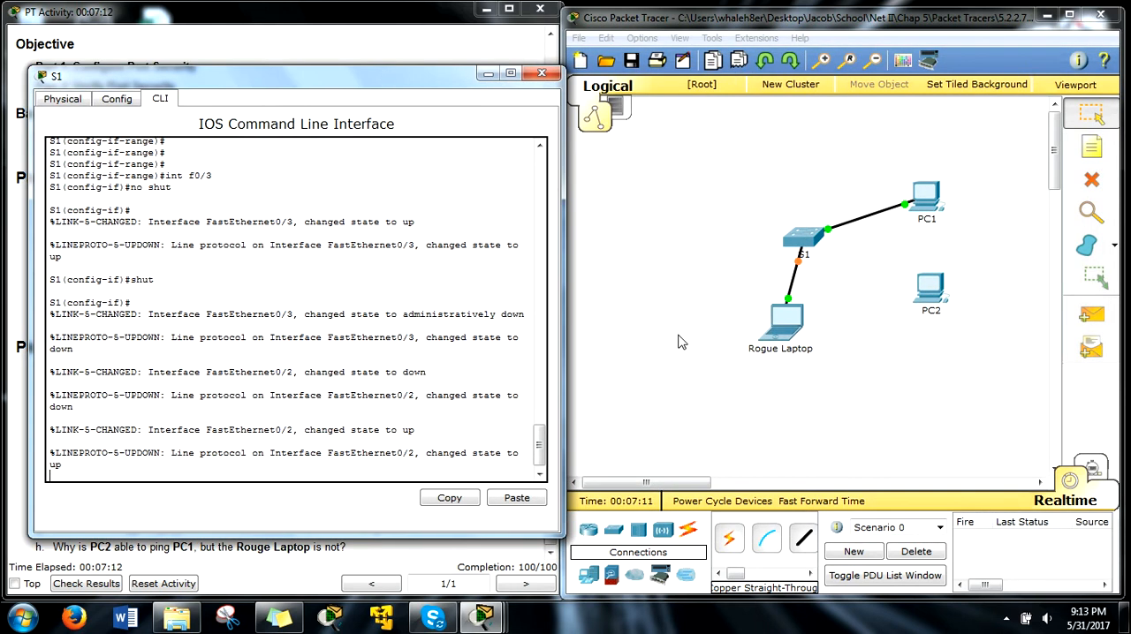
pyautogui.click(789, 382)
pyautogui.moveTo(566, 108); pyautogui.dragTo(265, 46)
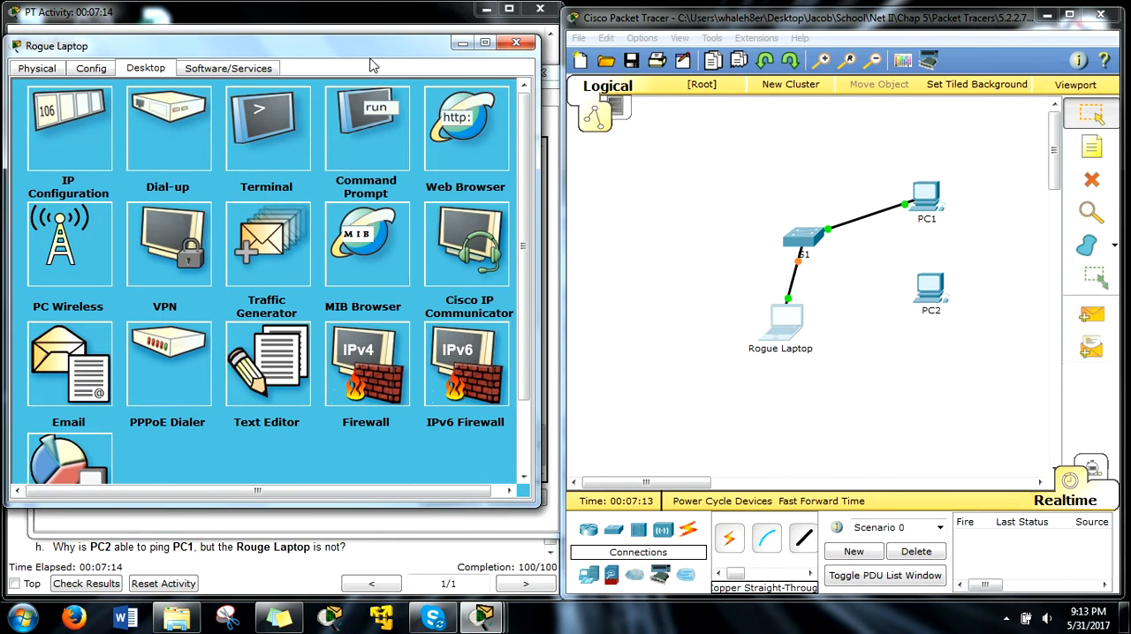
pyautogui.click(366, 124)
pyautogui.press('Up')
pyautogui.press('Return')
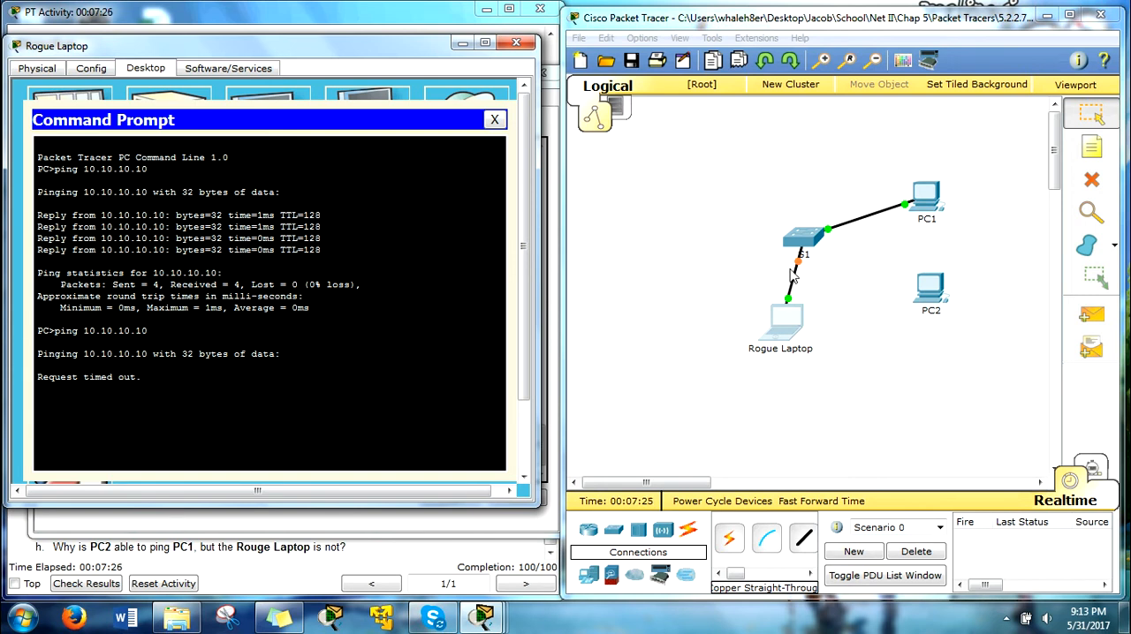
pyautogui.hotkey('ctrl', 'c')
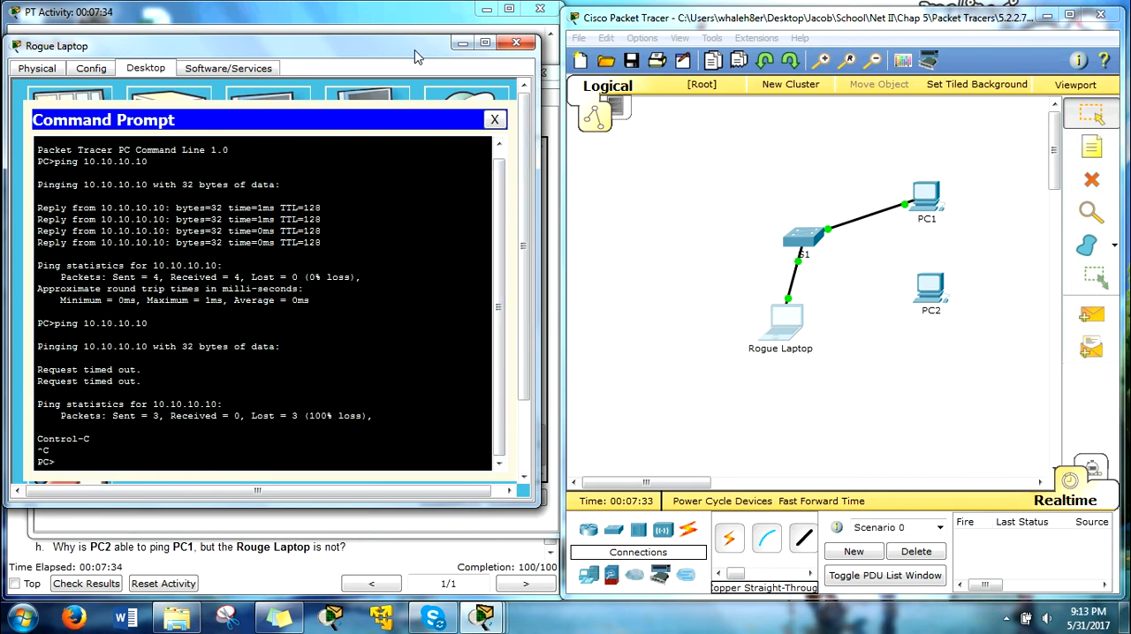
# Step: Repeat the ping to 10.10.10.10 from the Rogue Laptop, and close the laptop's window
pyautogui.press('Up')
pyautogui.press('Return')
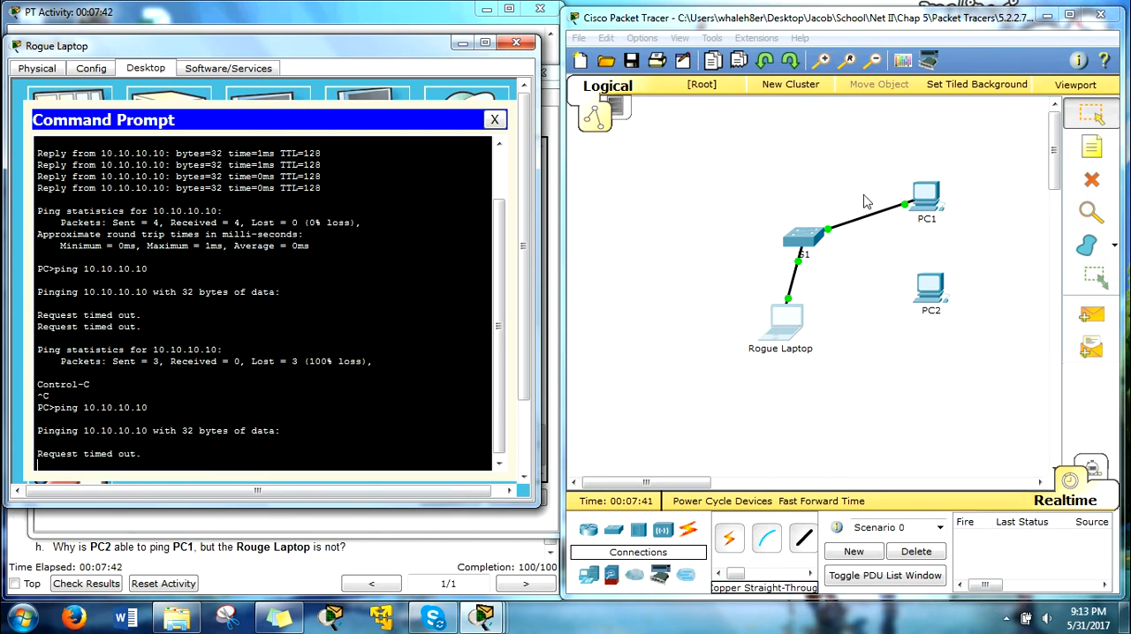
pyautogui.moveTo(372, 53); pyautogui.dragTo(926, 69)
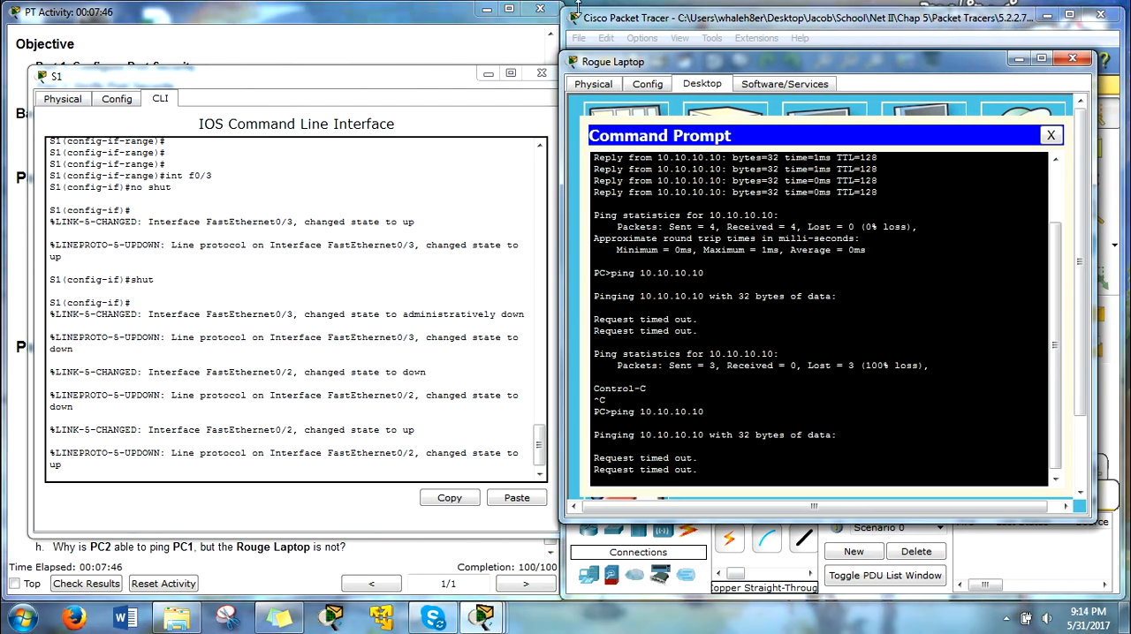
pyautogui.click(1083, 59)
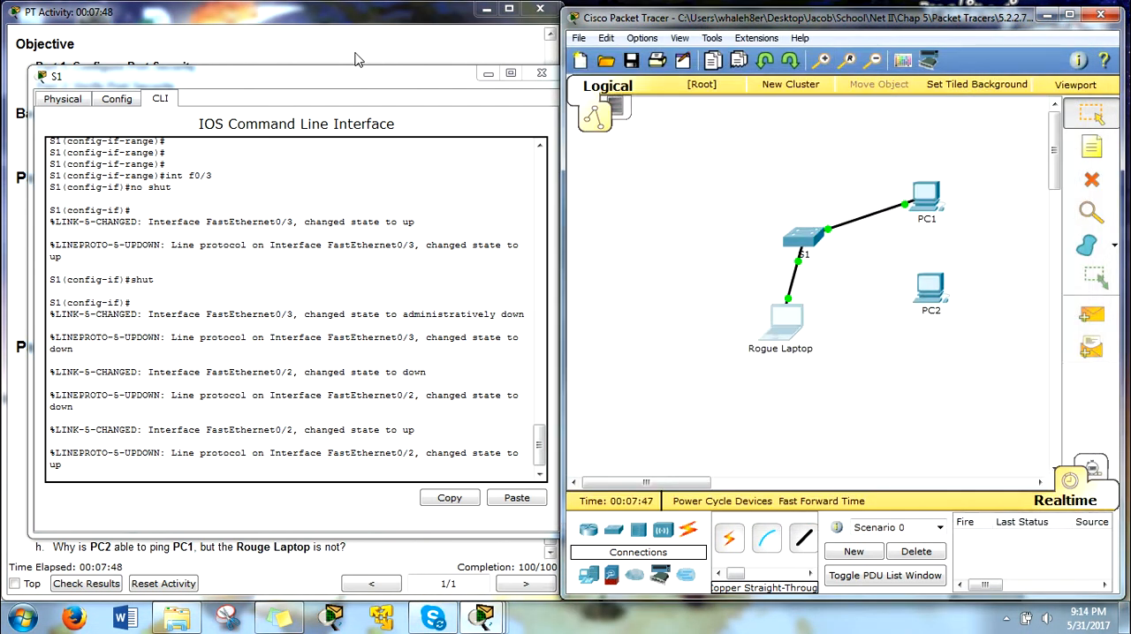
# Step: Exit interface and global configuration on S1 to return its command line to privileged EXEC mode
pyautogui.moveTo(326, 78); pyautogui.dragTo(838, 37)
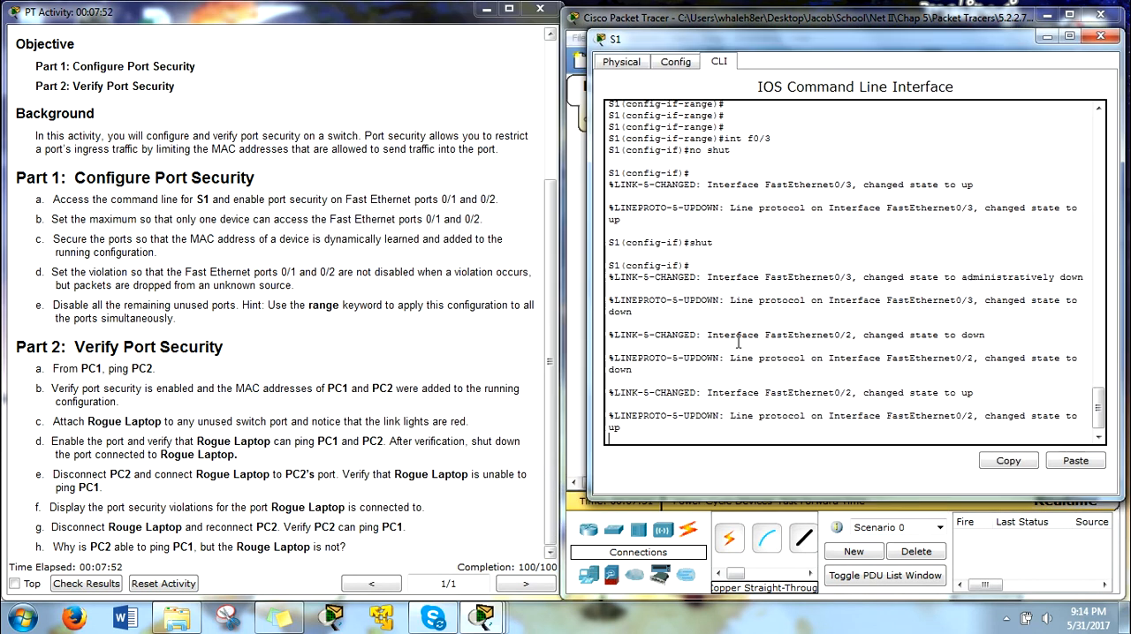
pyautogui.press('Return')
pyautogui.press('Return')
pyautogui.press('Return')
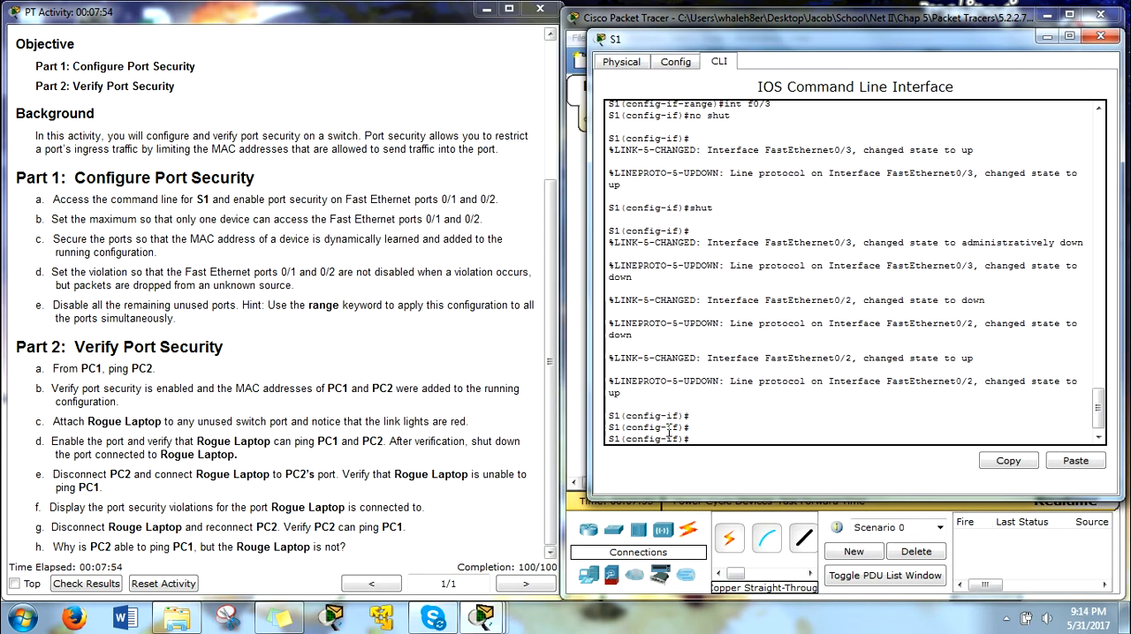
pyautogui.write('exit')
pyautogui.press('Return')
pyautogui.write('ex')
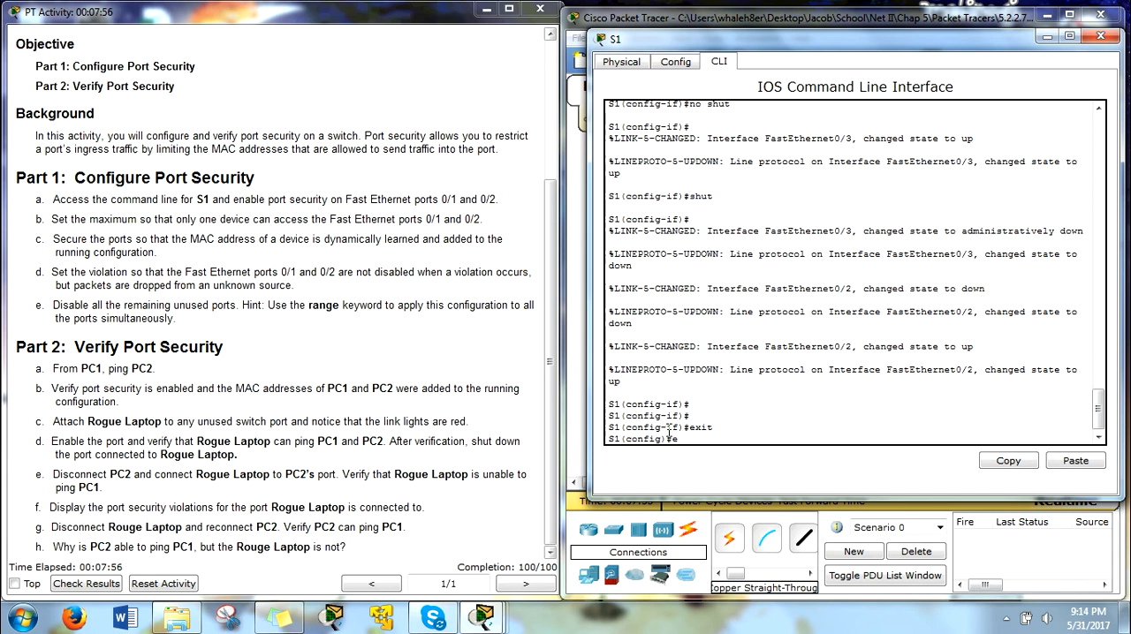
pyautogui.write('it')
pyautogui.press('Return')
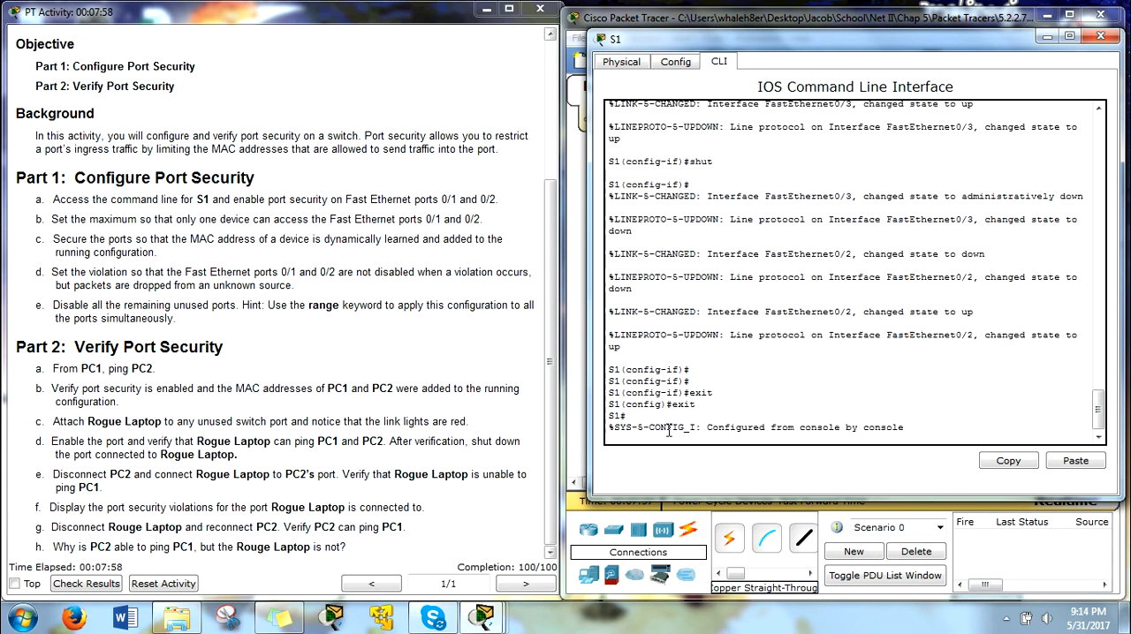
# Step: Display the port-security details of interface f0/2 on S1 with show port-security interface f0/2
pyautogui.write('show po')
pyautogui.press('Tab')
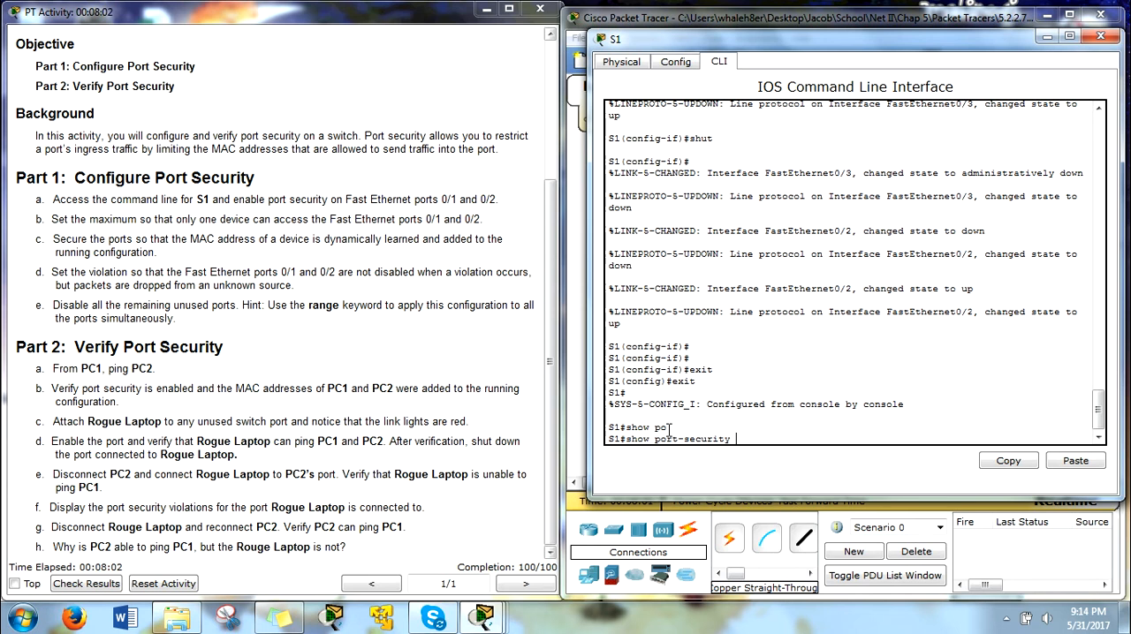
pyautogui.write('in')
pyautogui.press('Tab')
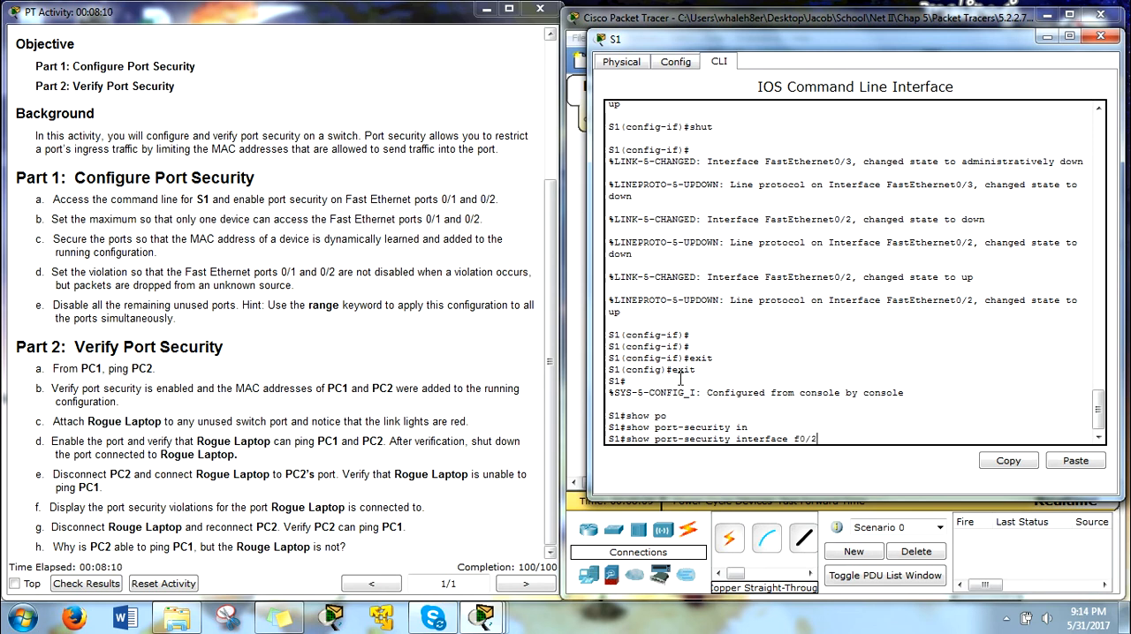
pyautogui.press('Return')
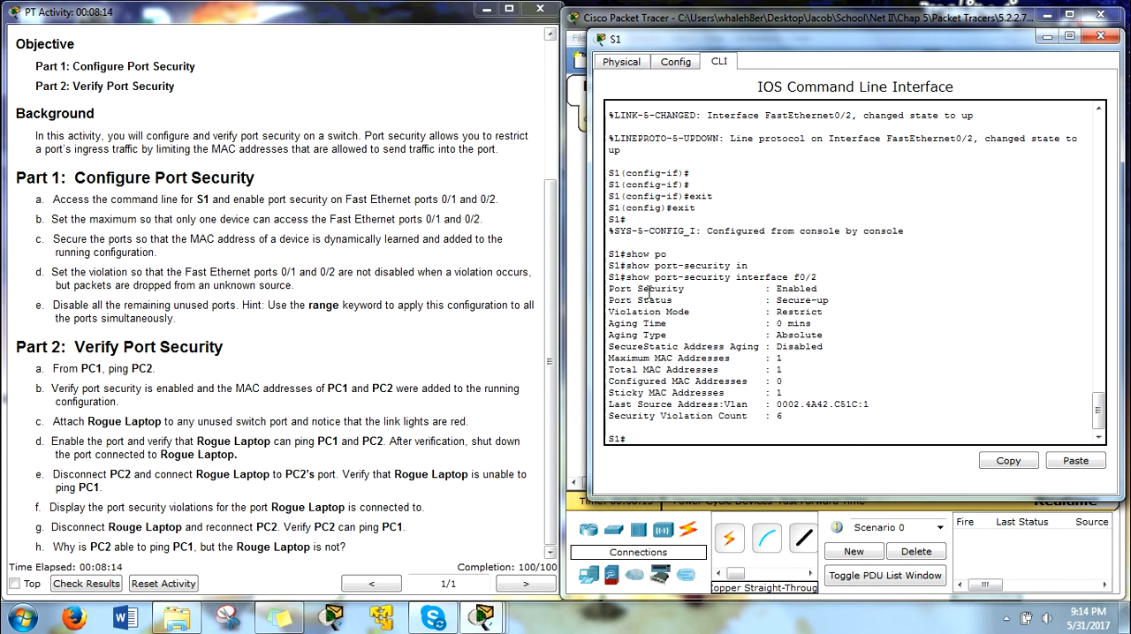
# Step: Examine f0/2's port-security state, port status, violation mode, aging settings, and the maximum, total and sticky MAC address entries
pyautogui.moveTo(610, 288); pyautogui.dragTo(818, 290)
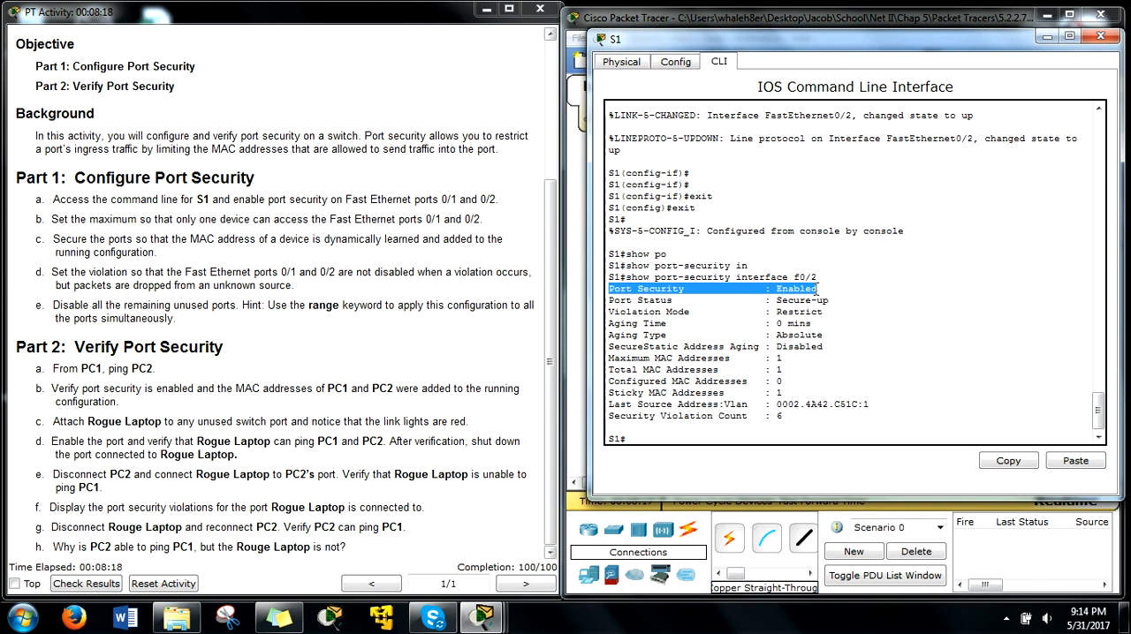
pyautogui.moveTo(608, 300); pyautogui.dragTo(831, 302)
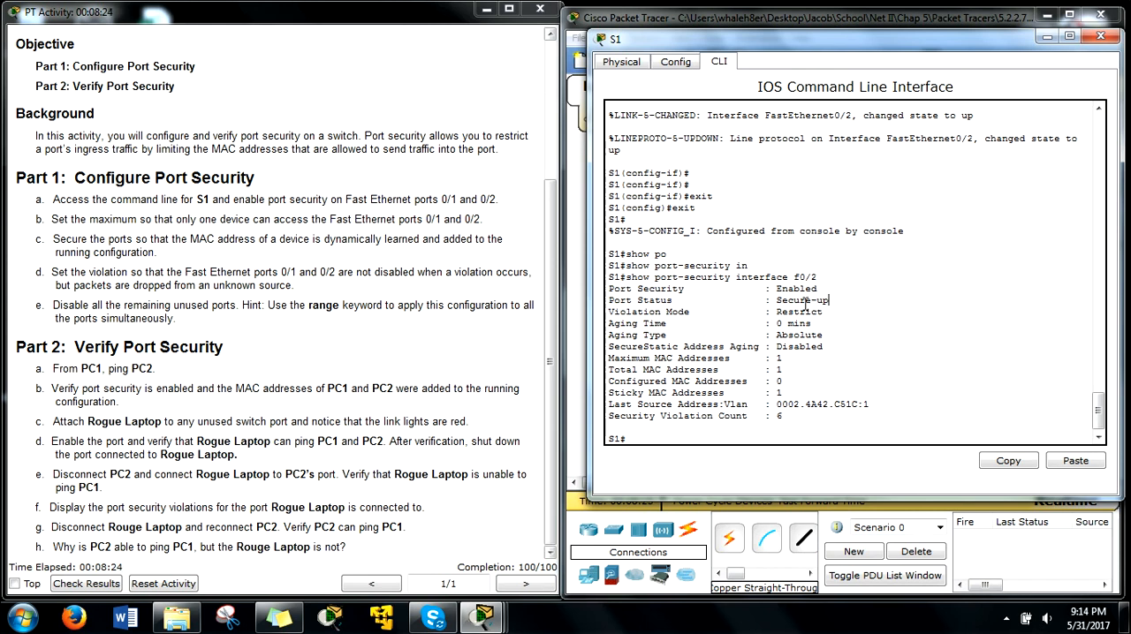
pyautogui.moveTo(610, 303); pyautogui.dragTo(817, 312)
pyautogui.moveTo(613, 301); pyautogui.dragTo(824, 312)
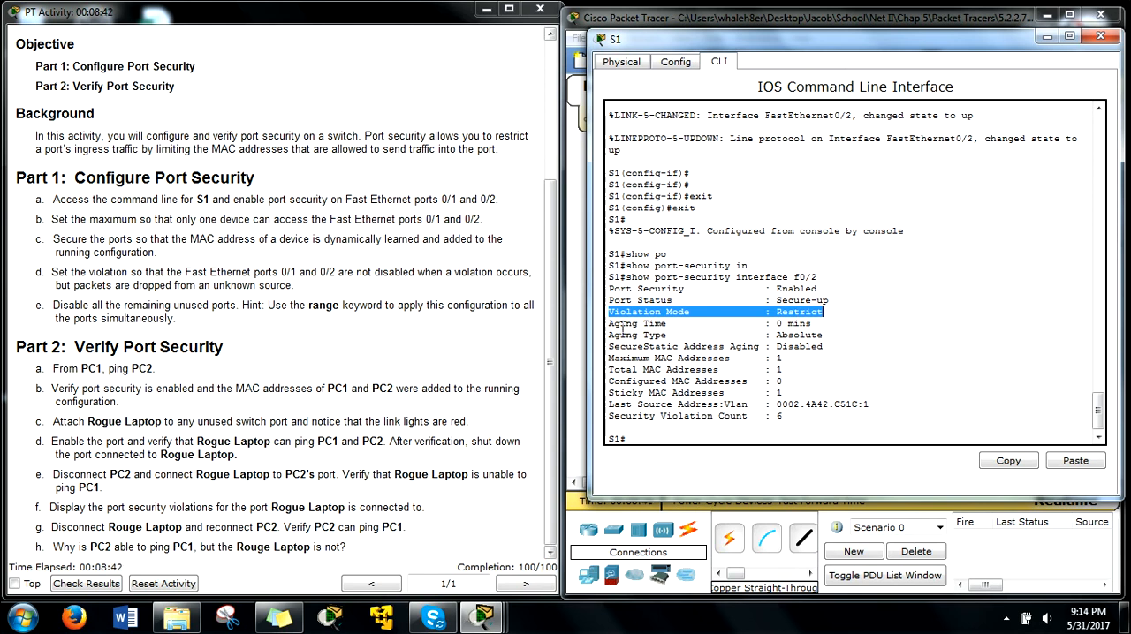
pyautogui.moveTo(610, 324); pyautogui.dragTo(827, 335)
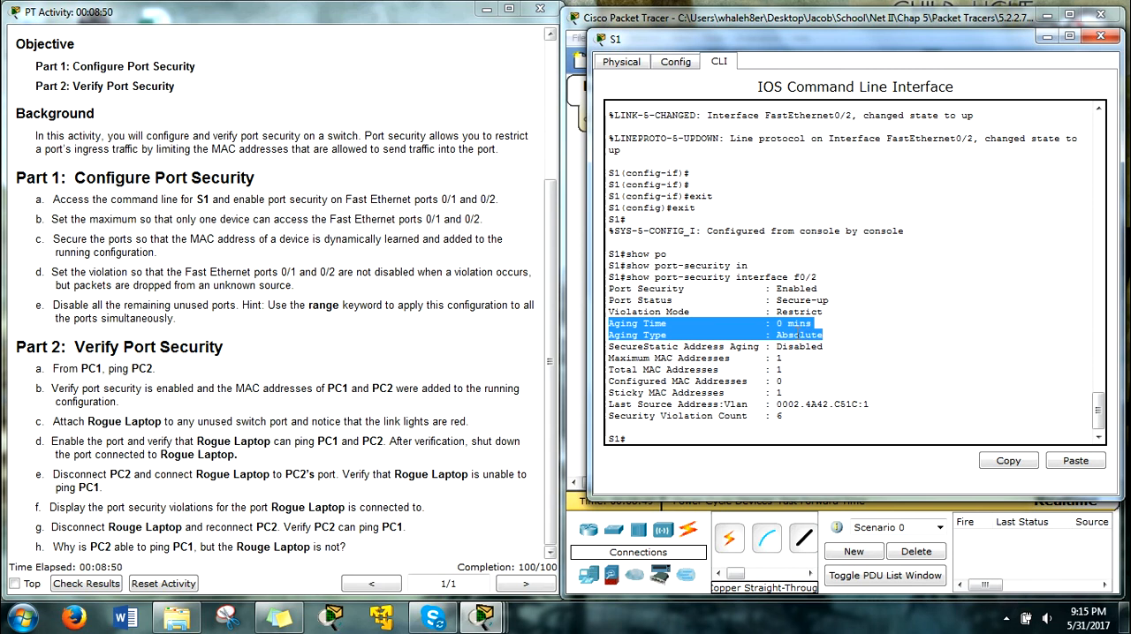
pyautogui.click(798, 337)
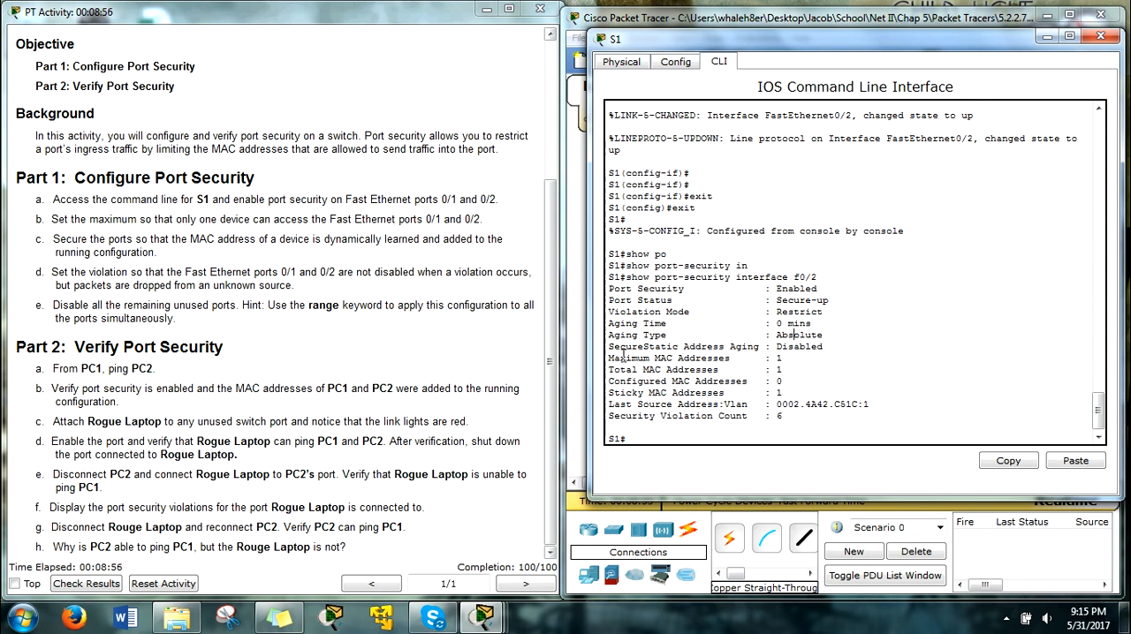
pyautogui.doubleClick(777, 358)
pyautogui.moveTo(609, 372); pyautogui.dragTo(781, 370)
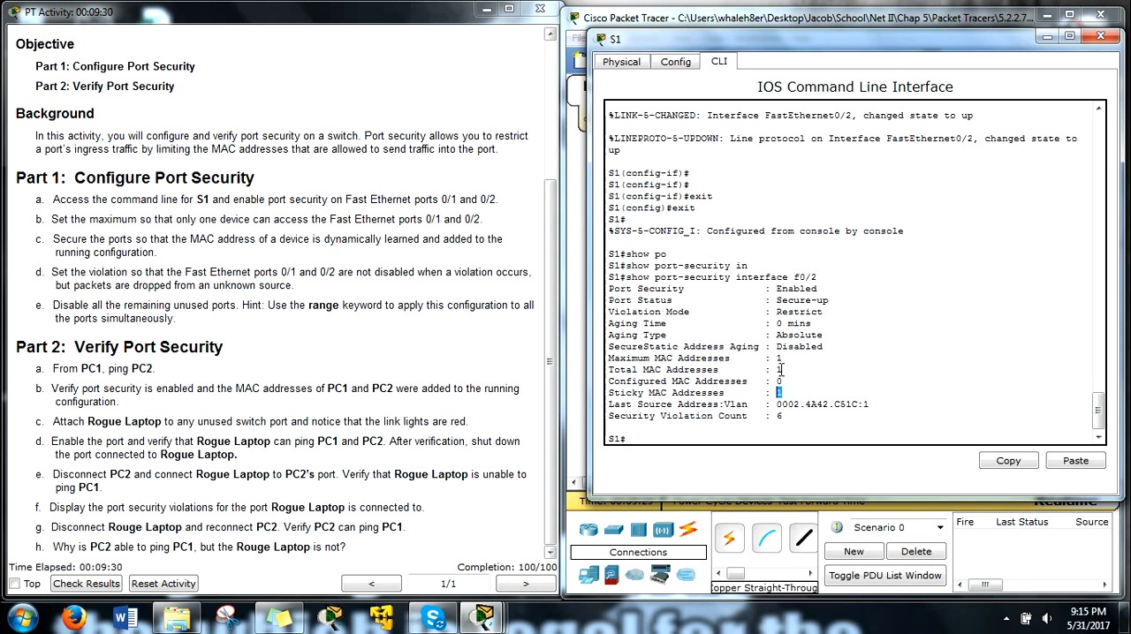
pyautogui.click(779, 392)
# Step: Examine the last source address and security violation count for f0/2, with the S1 window moved clear of the topology
pyautogui.moveTo(610, 404); pyautogui.dragTo(870, 404)
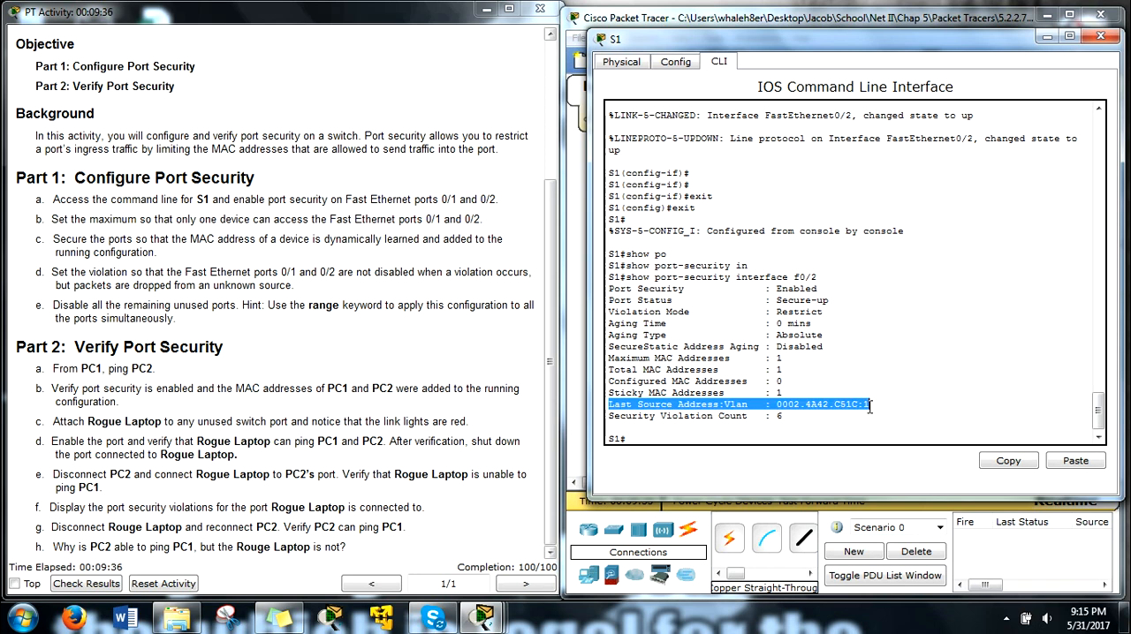
pyautogui.click(811, 418)
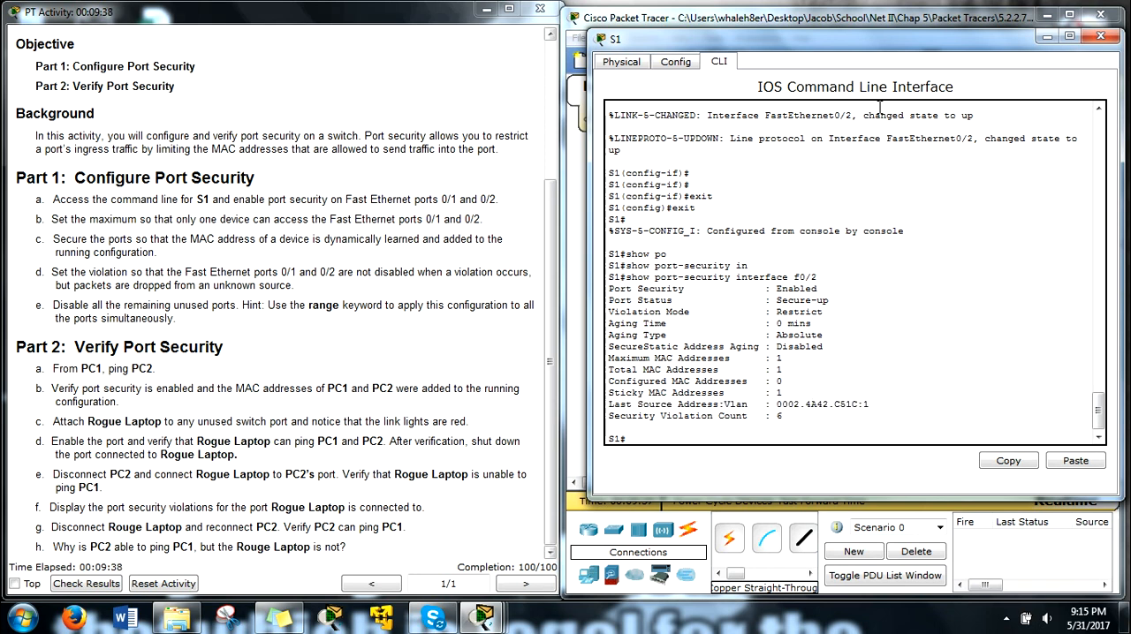
pyautogui.moveTo(904, 33); pyautogui.dragTo(398, 37)
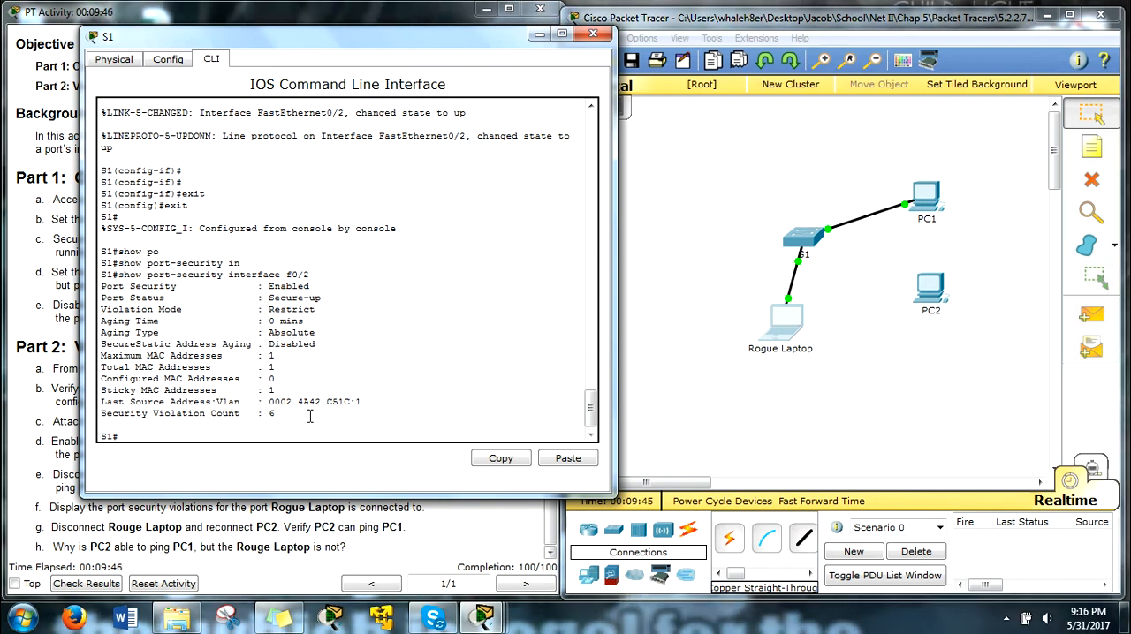
pyautogui.moveTo(271, 404); pyautogui.dragTo(359, 404)
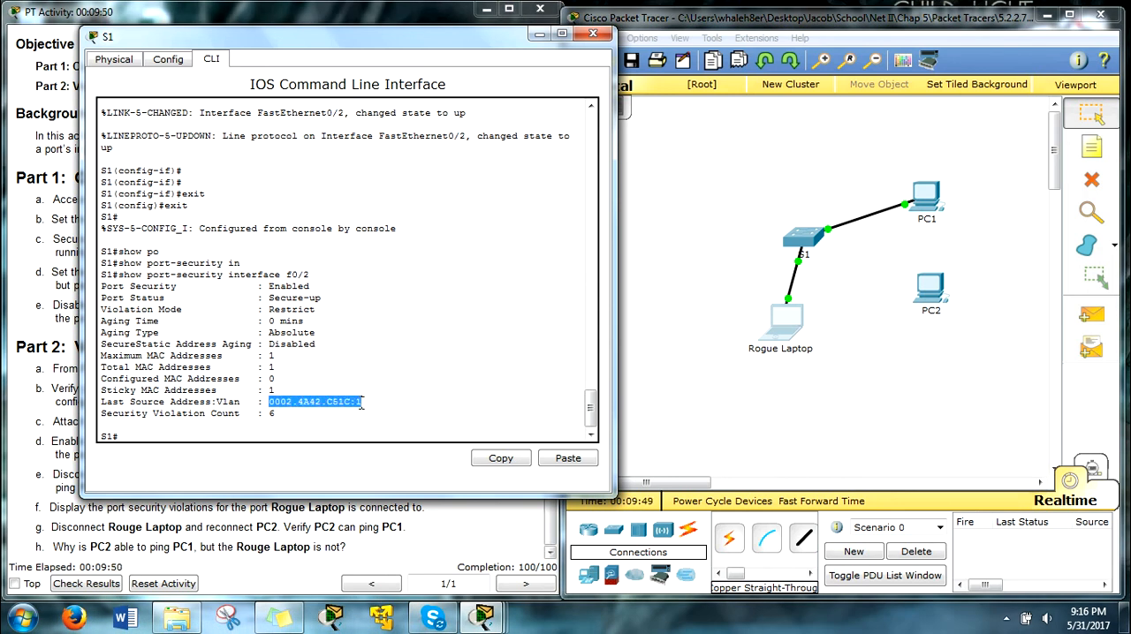
pyautogui.click(301, 418)
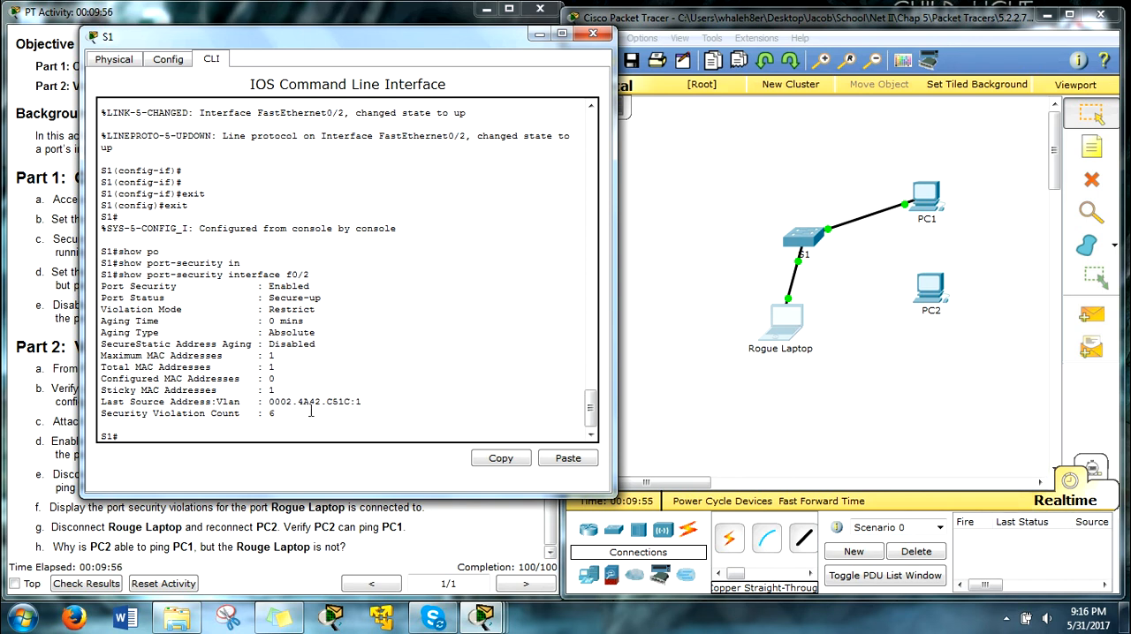
pyautogui.doubleClick(272, 414)
# Step: Disconnect the Rogue Laptop's end of its cable to S1 and reconnect it to PC2's FastEthernet0 port
pyautogui.moveTo(411, 49); pyautogui.dragTo(533, 34)
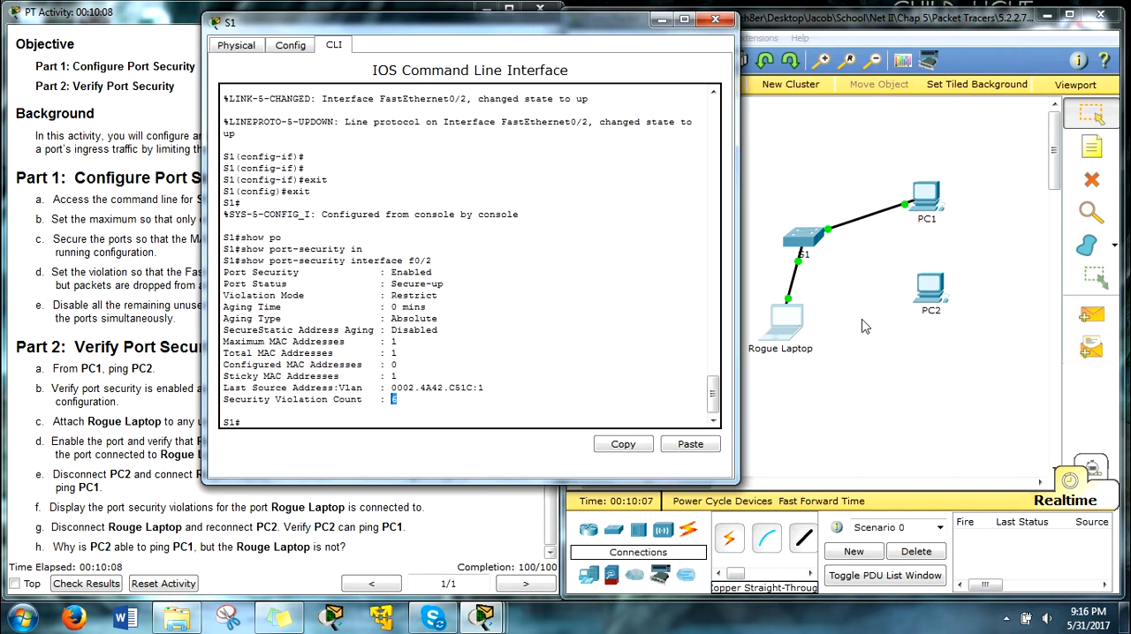
pyautogui.click(788, 299)
pyautogui.click(931, 292)
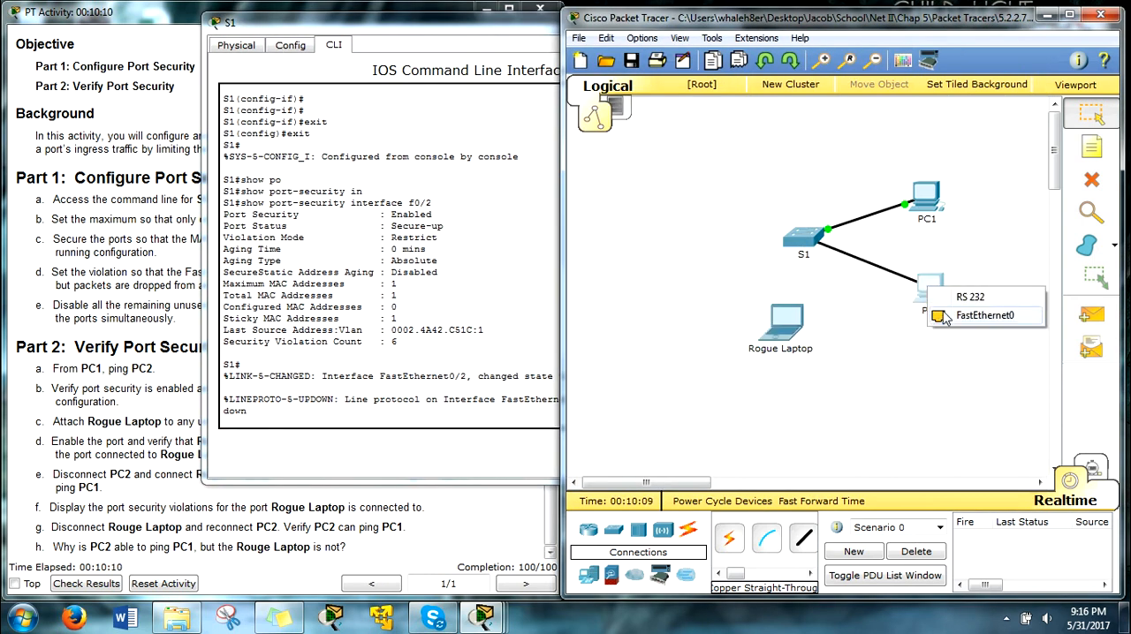
pyautogui.click(970, 314)
# Step: Review the last source address in S1's port-security output again, and move the S1 window clear of the topology
pyautogui.moveTo(494, 40); pyautogui.dragTo(874, 37)
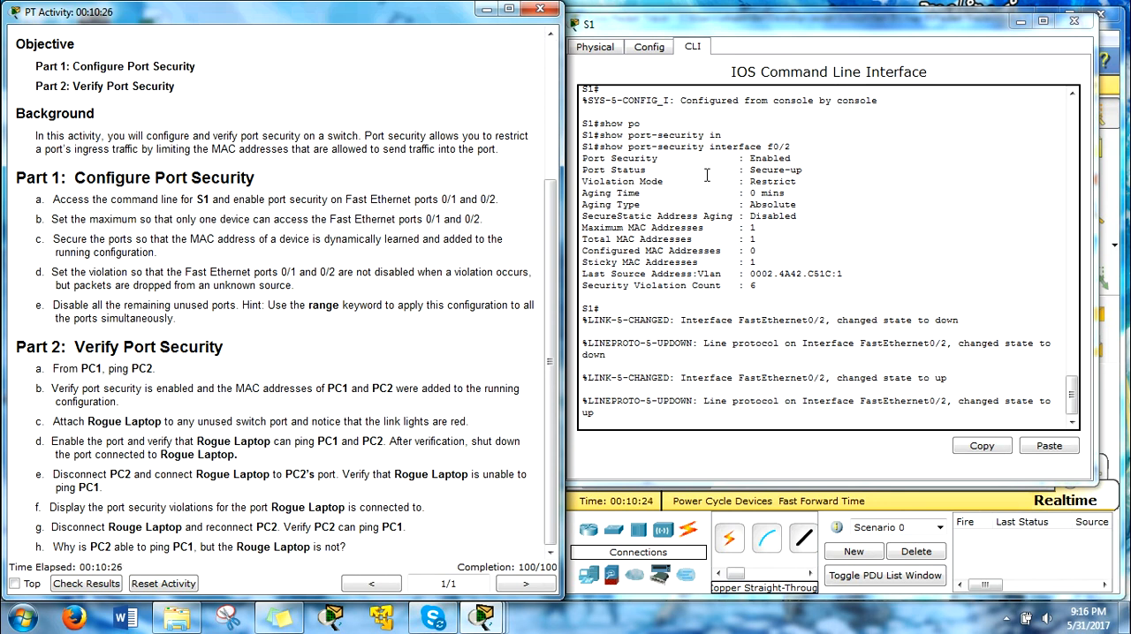
pyautogui.moveTo(842, 279); pyautogui.dragTo(752, 280)
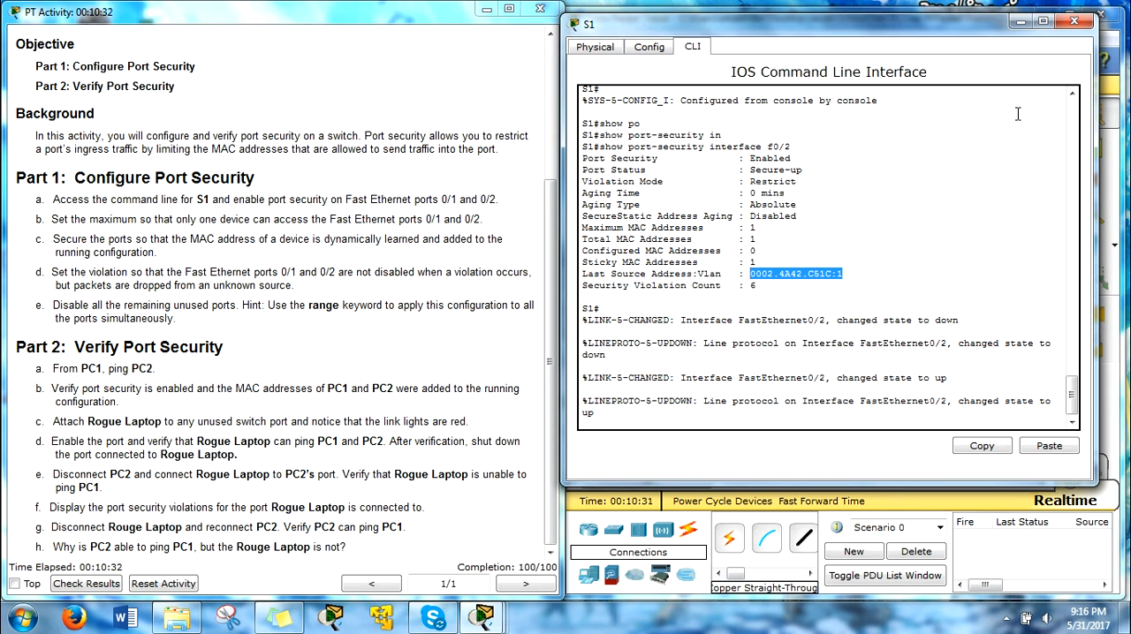
pyautogui.moveTo(971, 35); pyautogui.dragTo(427, 48)
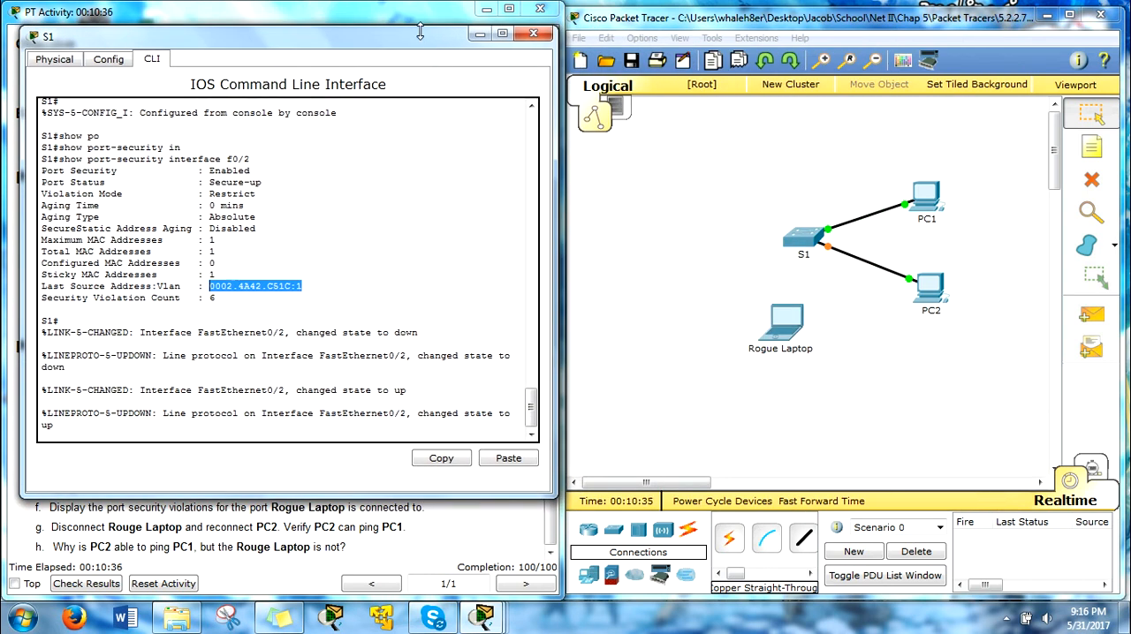